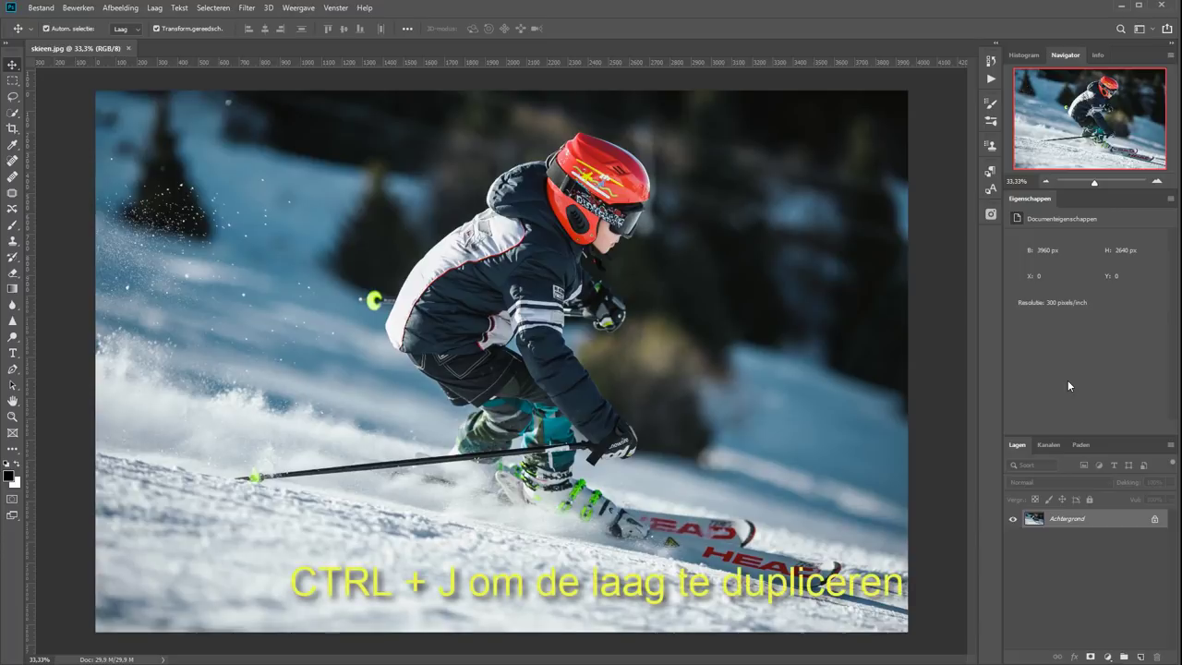
Step: Duplicate the Achtergrond layer into a new Laag 1 copy with Ctrl+J
{"action": "key", "text": "ctrl+j"}
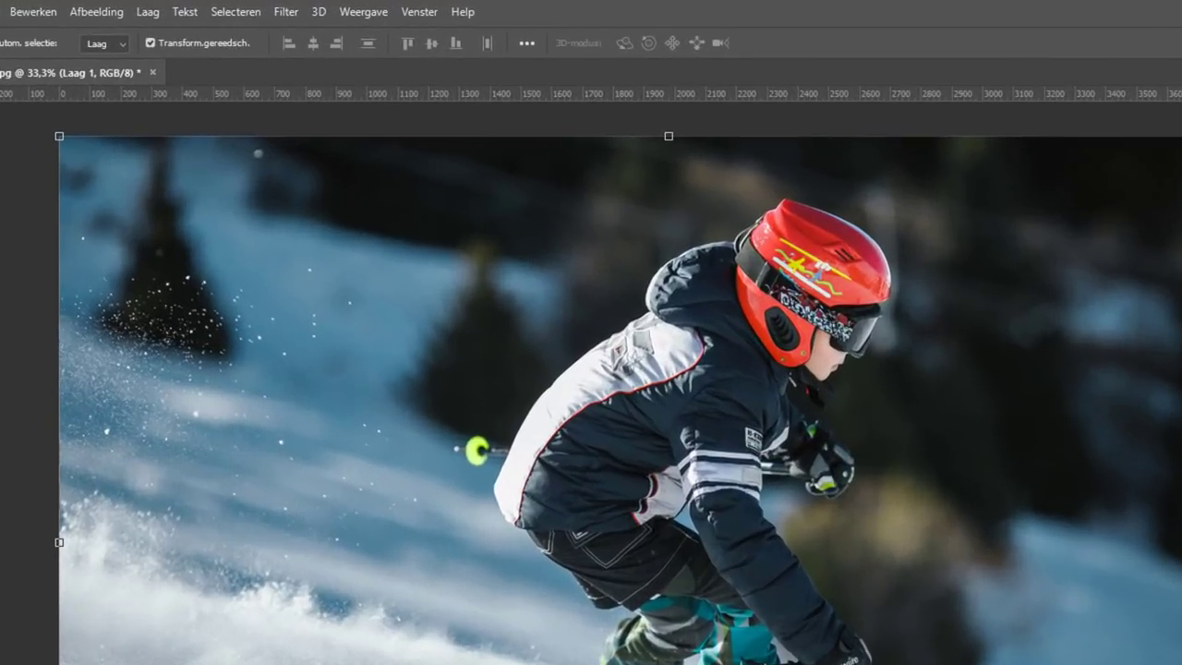
{"action": "left_click", "coordinate": [92, 13]}
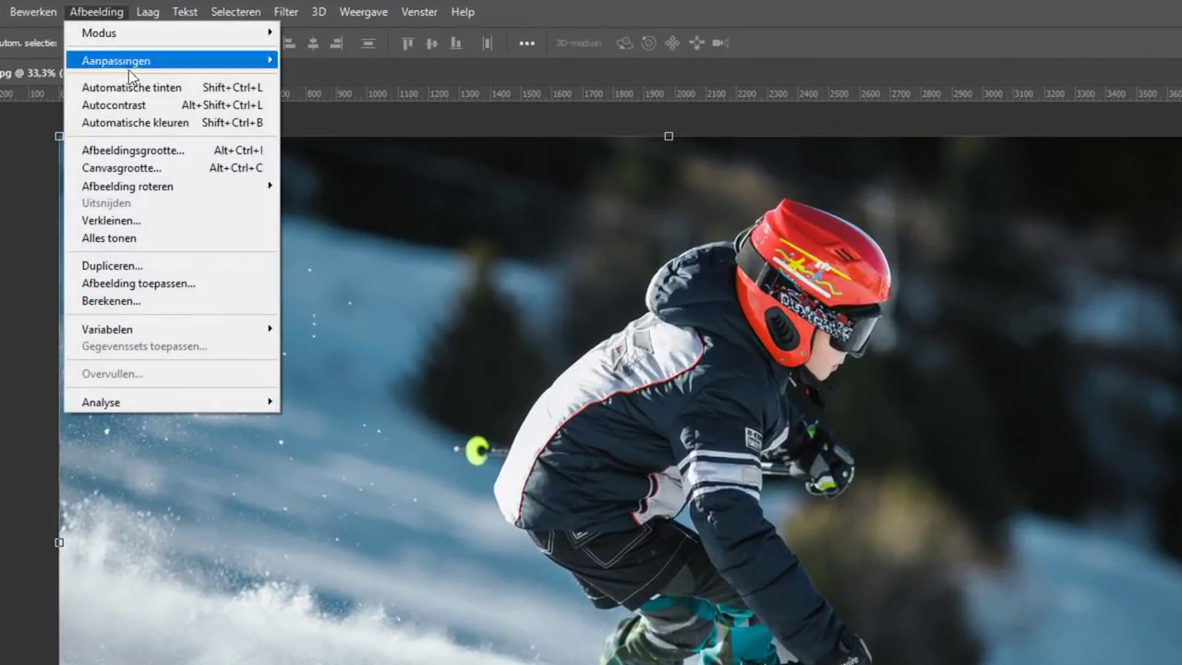
{"action": "mouse_move", "coordinate": [116, 60]}
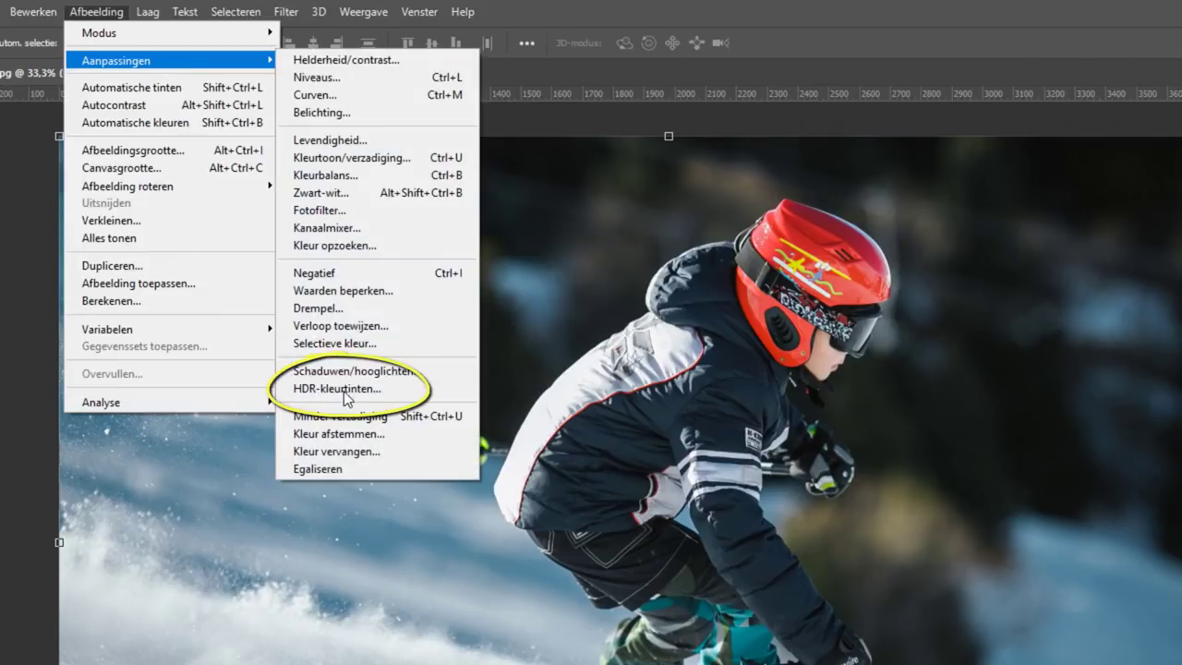
{"action": "left_click", "coordinate": [344, 390]}
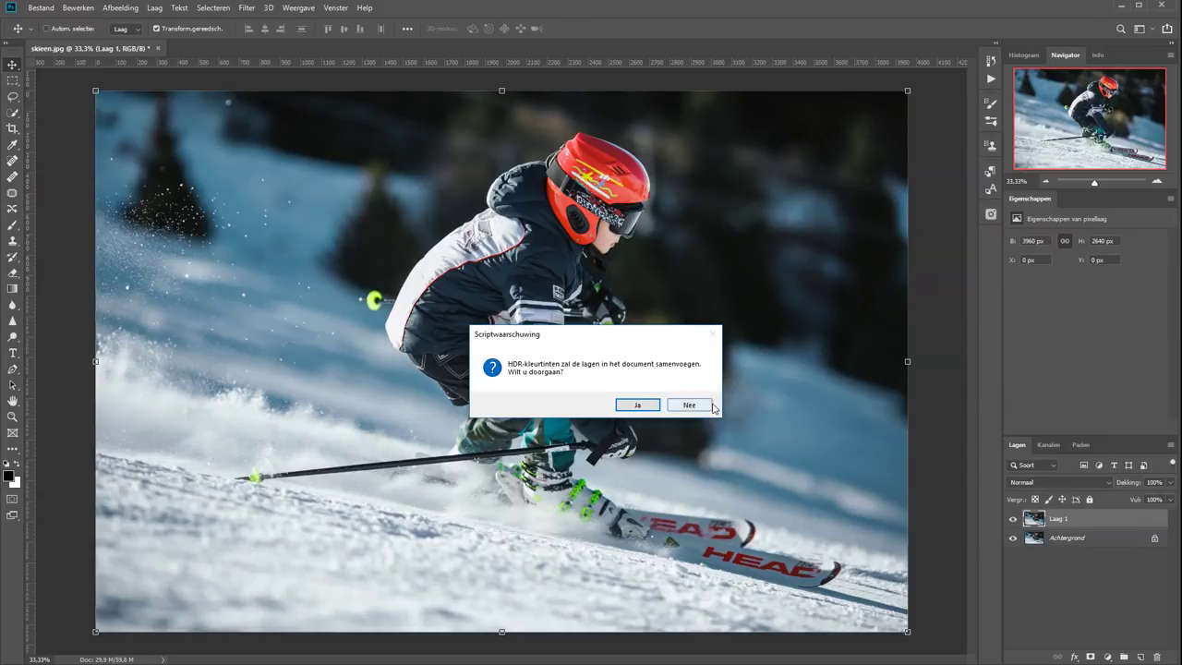
{"action": "left_click", "coordinate": [689, 404]}
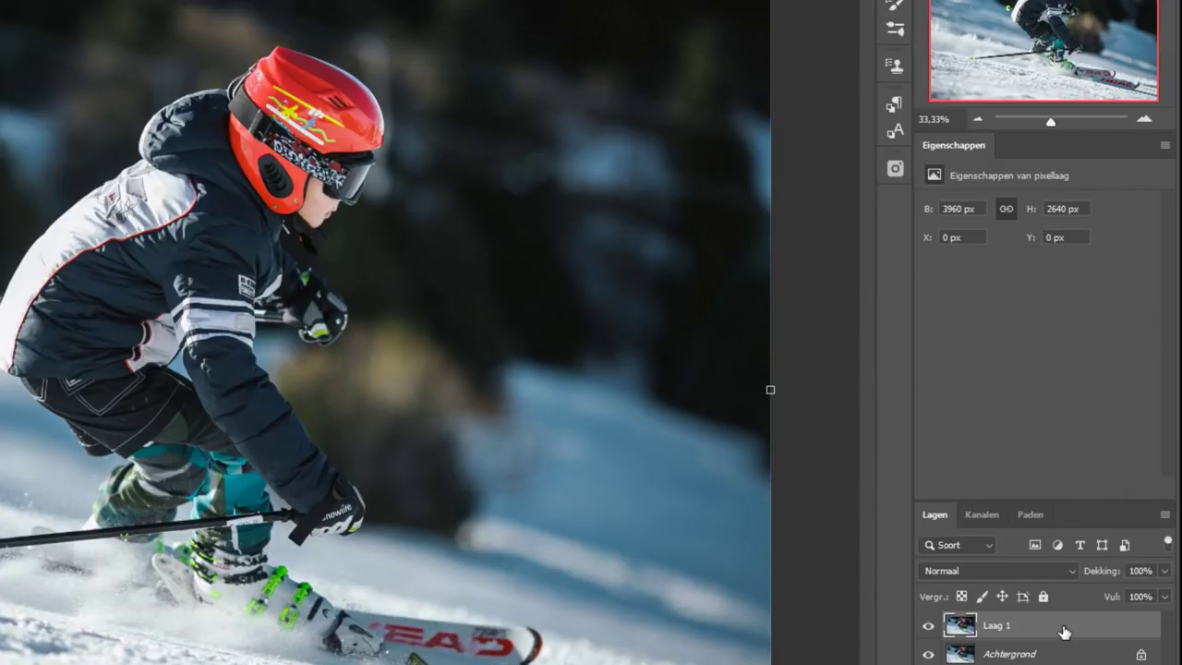
Step: Convert Laag 1 into an embedded smart object (Laag 1.psb)
{"action": "right_click", "coordinate": [1062, 629]}
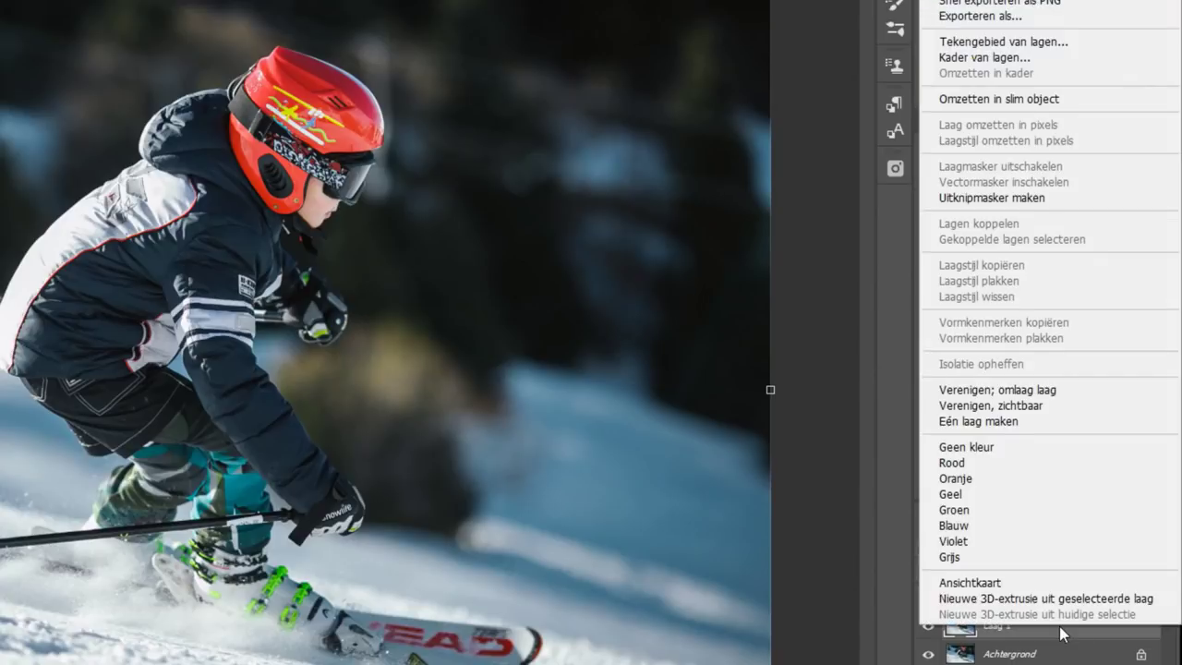
{"action": "left_click", "coordinate": [968, 101]}
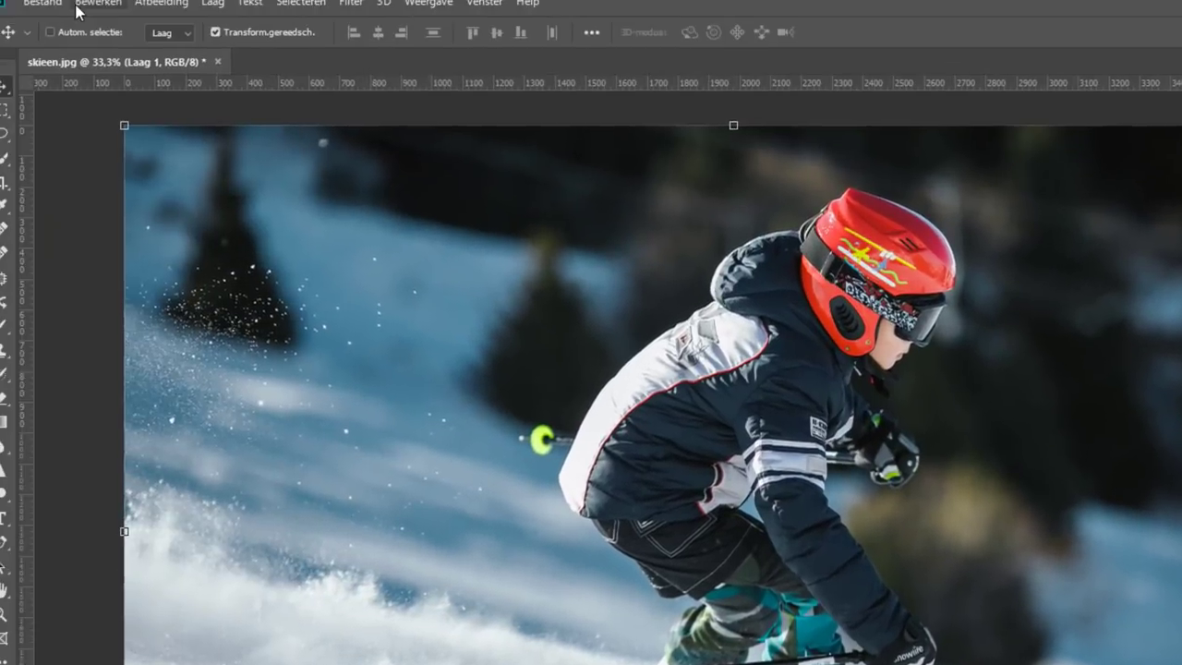
{"action": "left_click", "coordinate": [180, 11]}
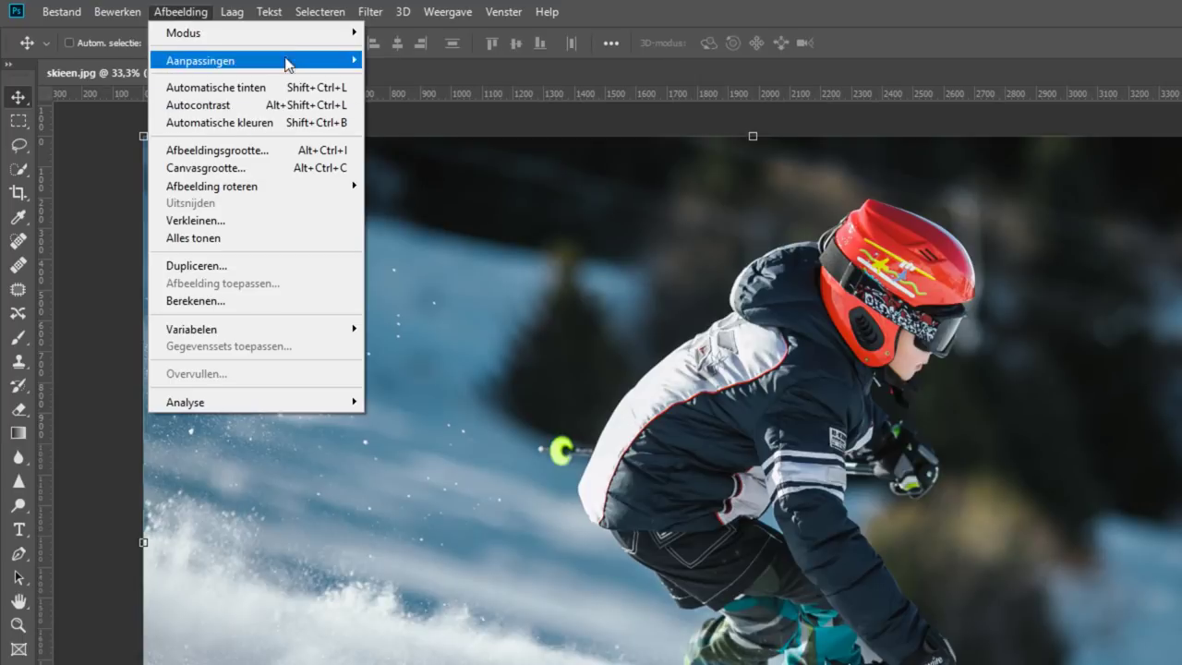
{"action": "mouse_move", "coordinate": [254, 60]}
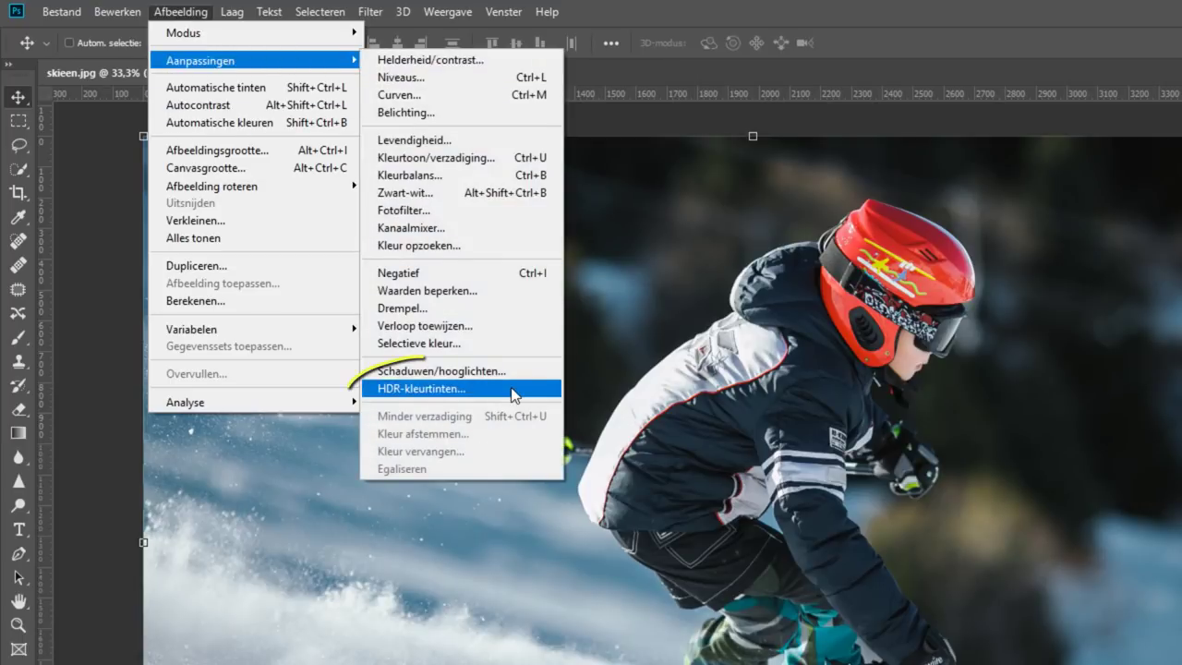
{"action": "left_click", "coordinate": [513, 395]}
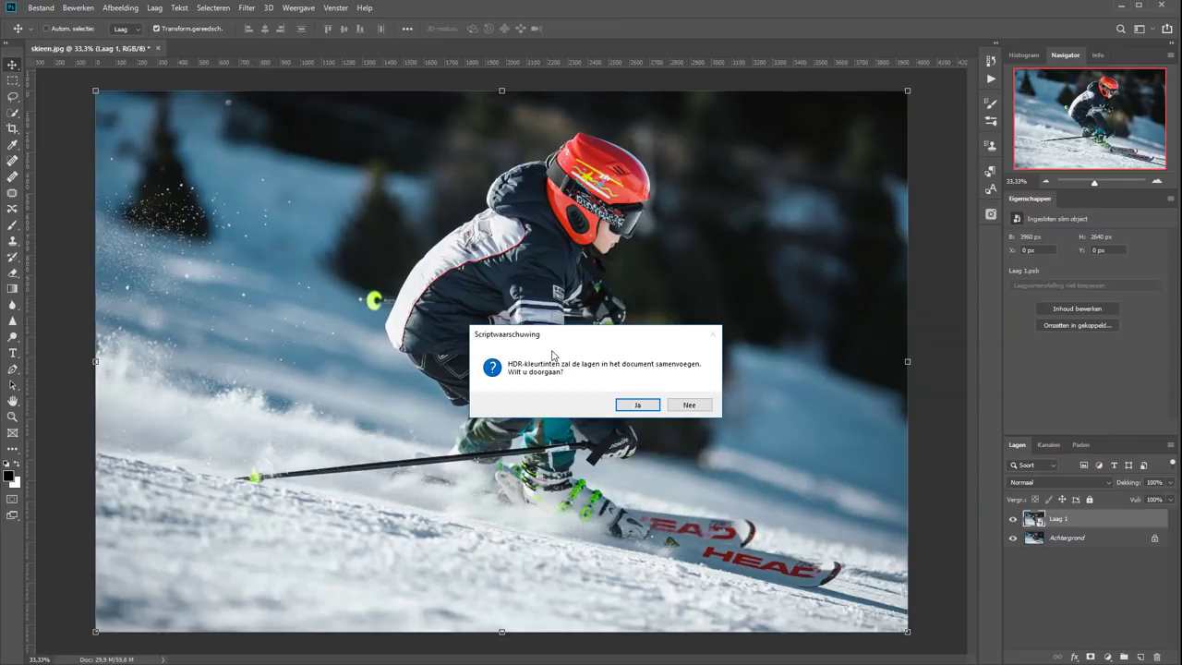
{"action": "left_click", "coordinate": [689, 407]}
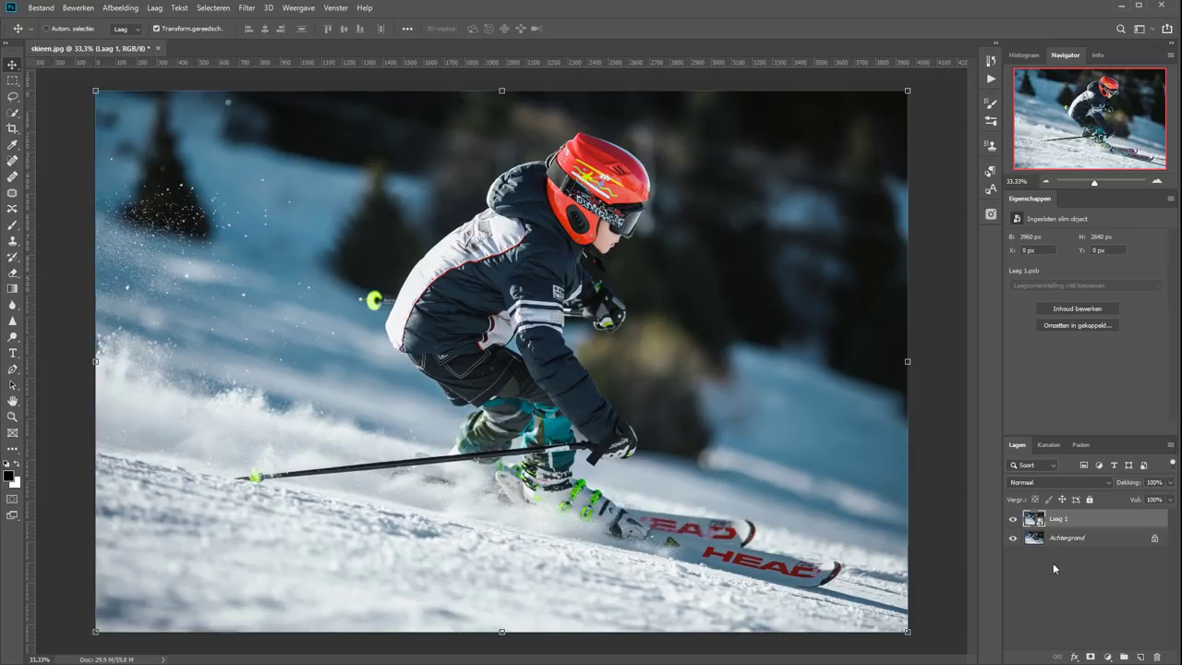
Step: Open the Laag 1 smart object's contents as Laag 12.psb, glancing back at skieen.jpg
{"action": "left_click", "coordinate": [1037, 531]}
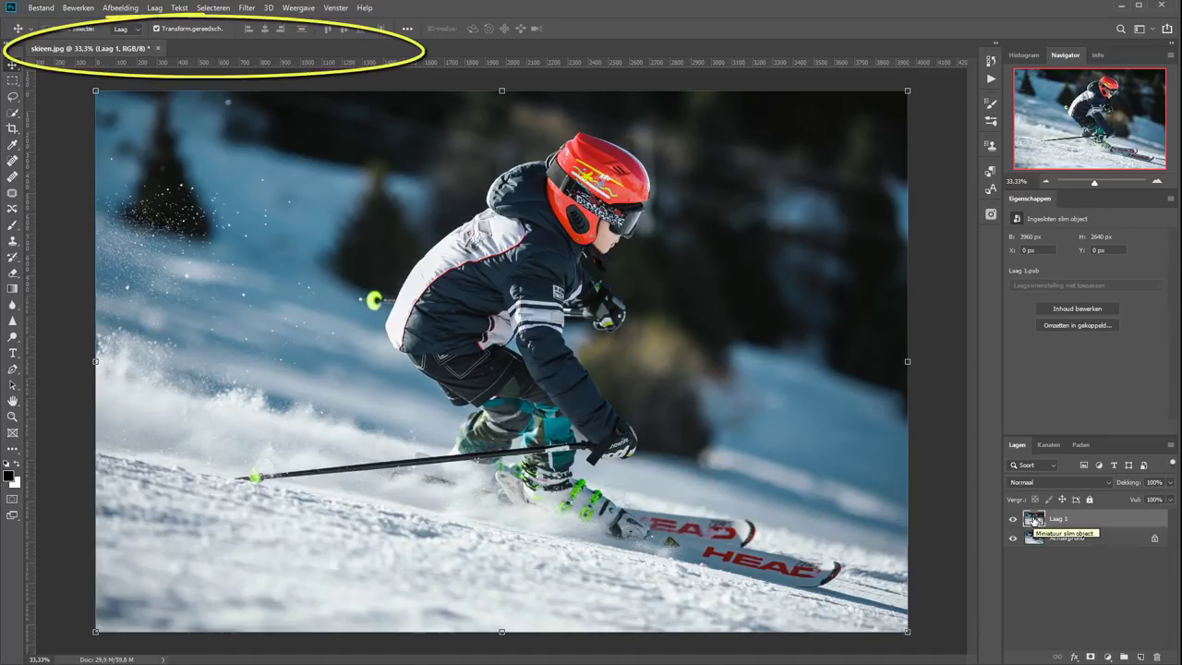
{"action": "double_click", "coordinate": [1034, 520]}
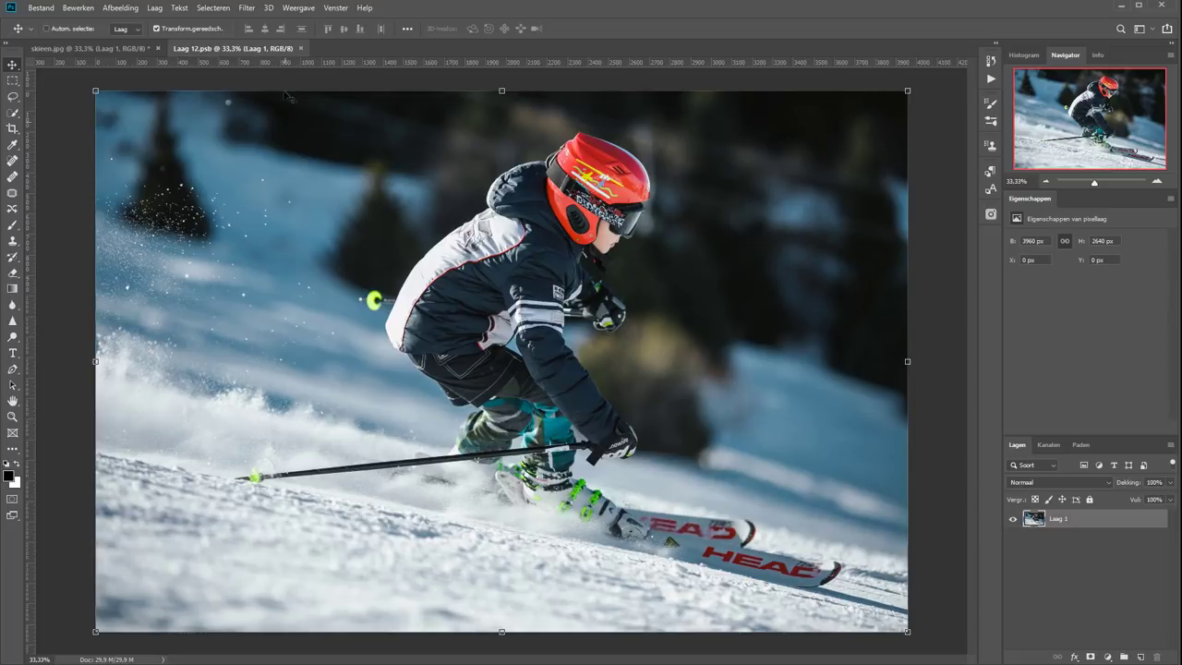
{"action": "left_click", "coordinate": [124, 50]}
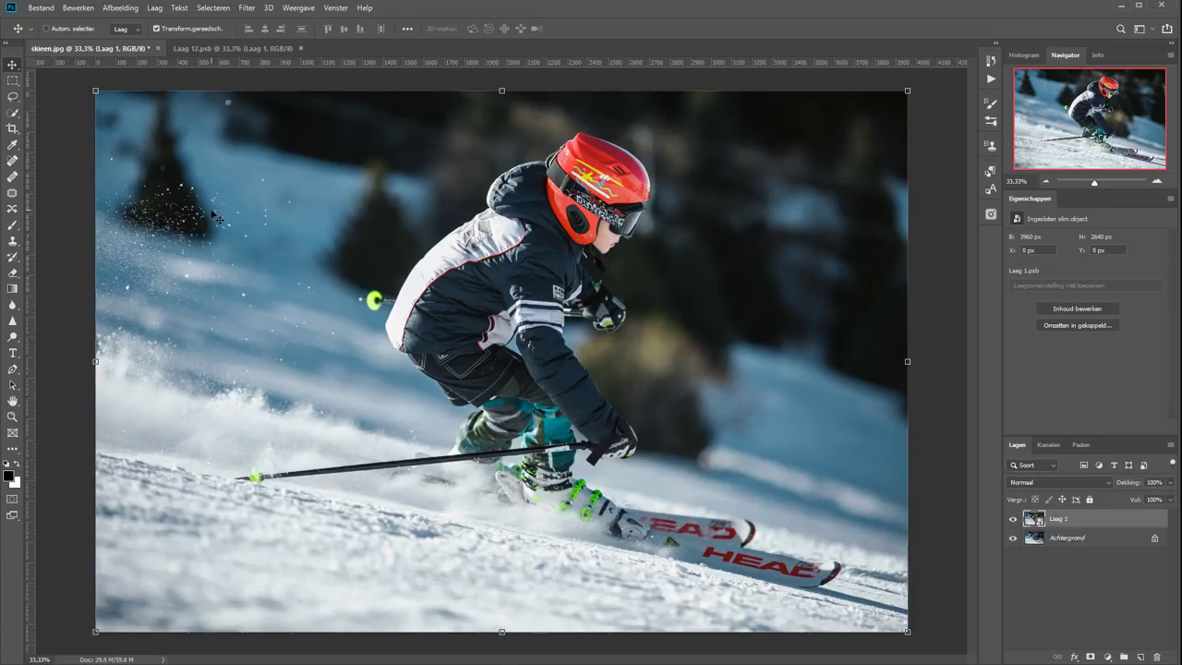
{"action": "left_click", "coordinate": [222, 48]}
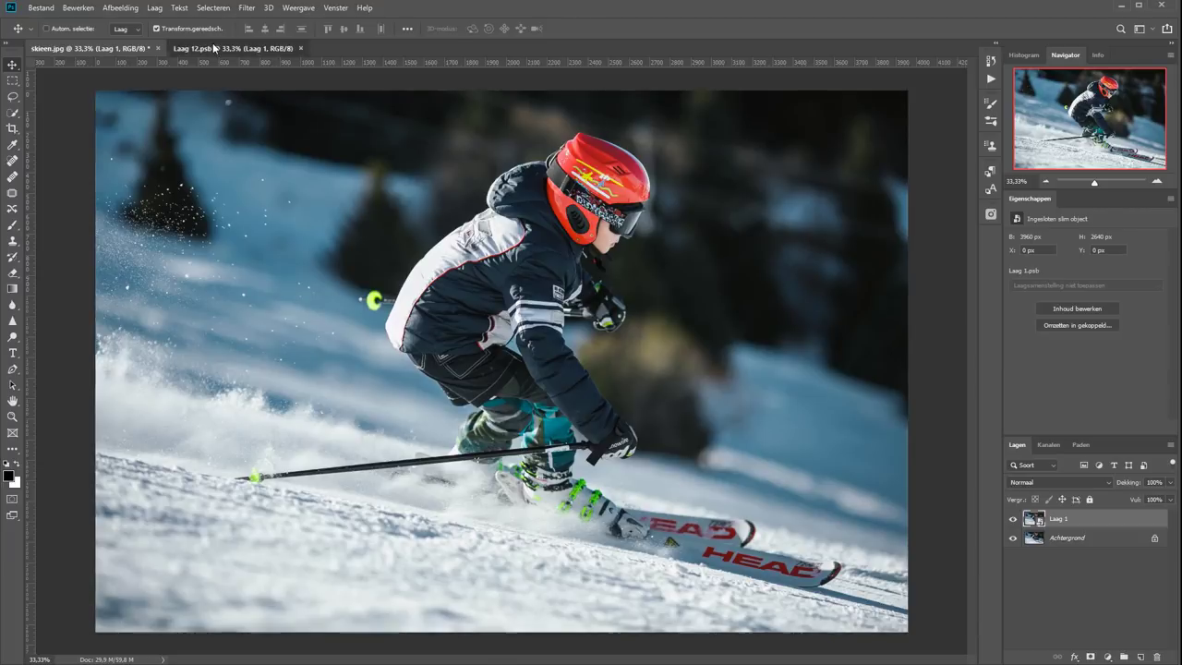
Step: Start HDR Toning on the flattened smart object contents and settle on the Fotorealistisch preset
{"action": "left_click", "coordinate": [120, 7]}
{"action": "mouse_move", "coordinate": [134, 40]}
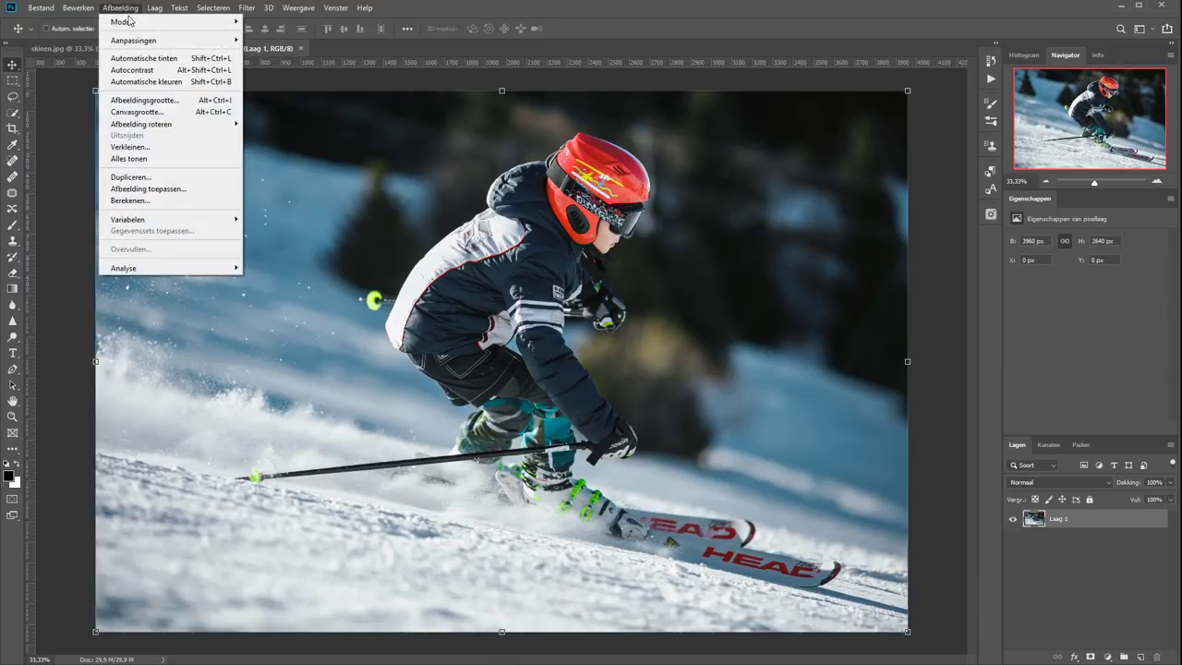
{"action": "left_click", "coordinate": [307, 260]}
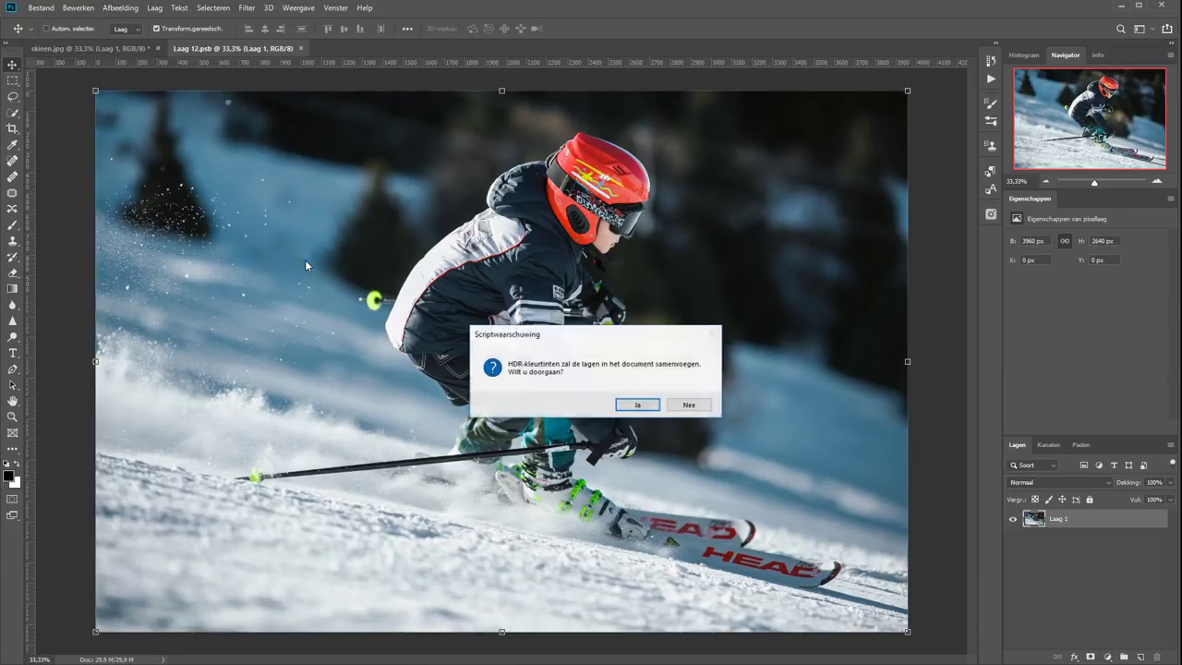
{"action": "left_click", "coordinate": [635, 407]}
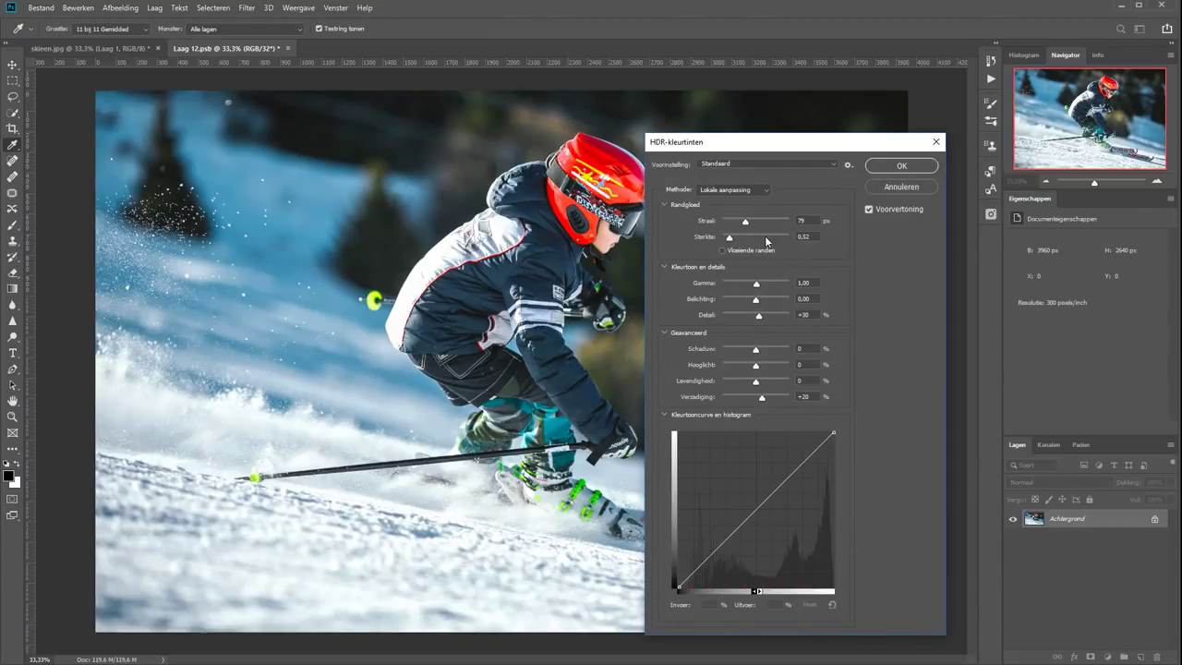
{"action": "left_click", "coordinate": [756, 164]}
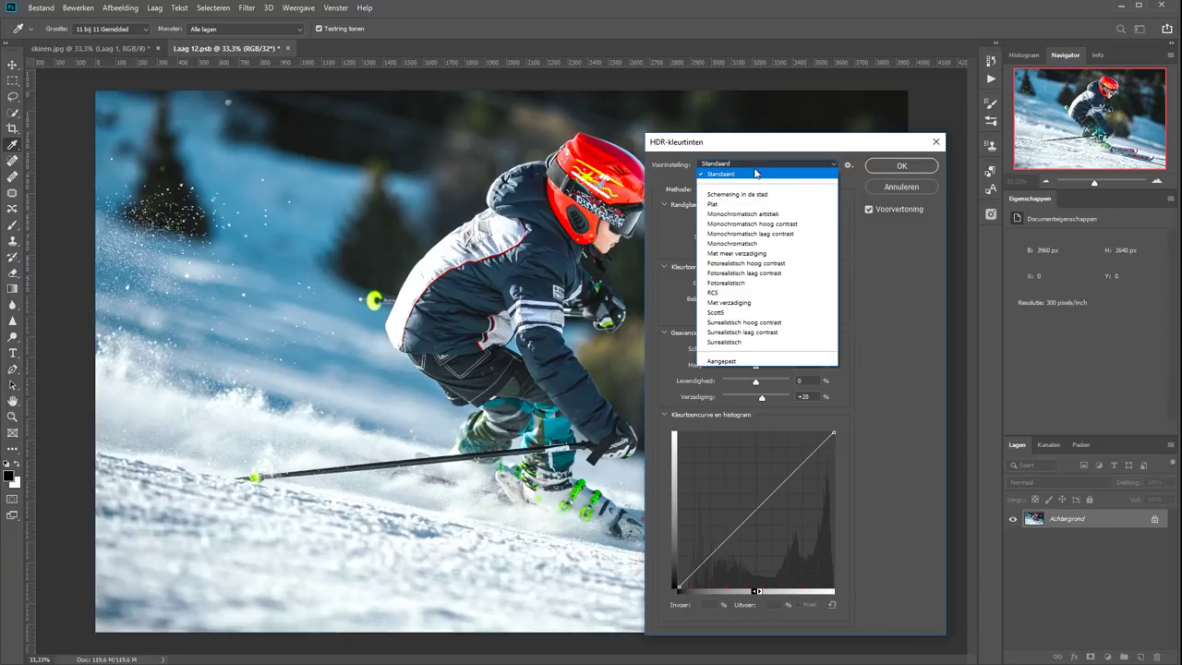
{"action": "left_click", "coordinate": [770, 253]}
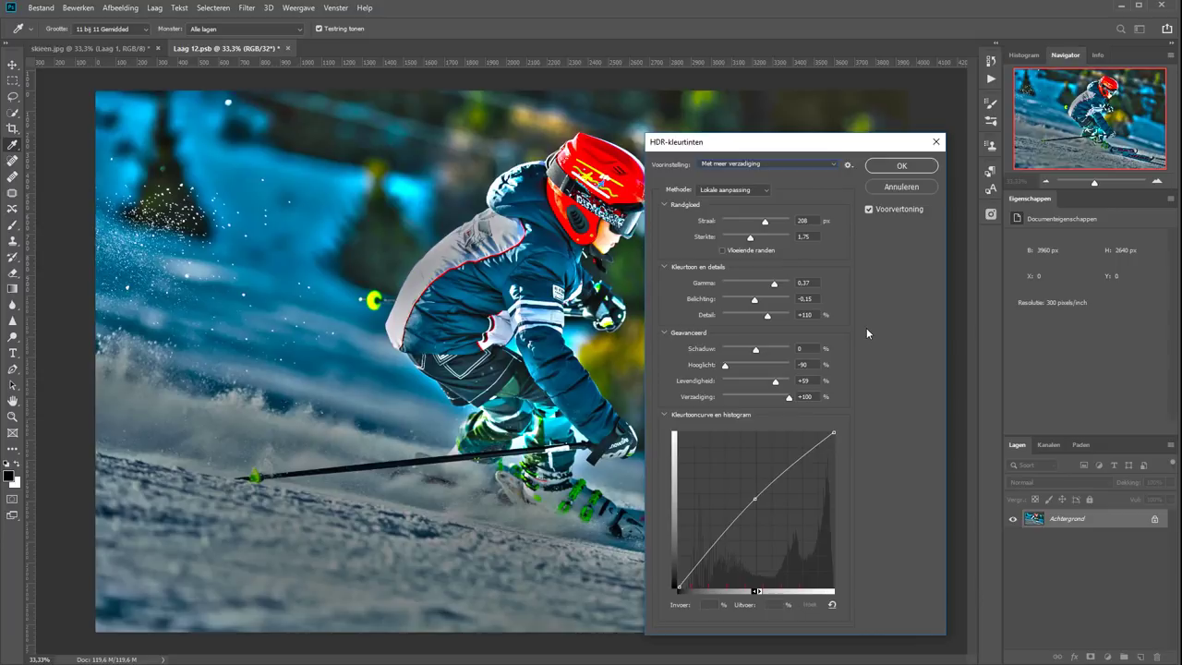
{"action": "left_click", "coordinate": [739, 163]}
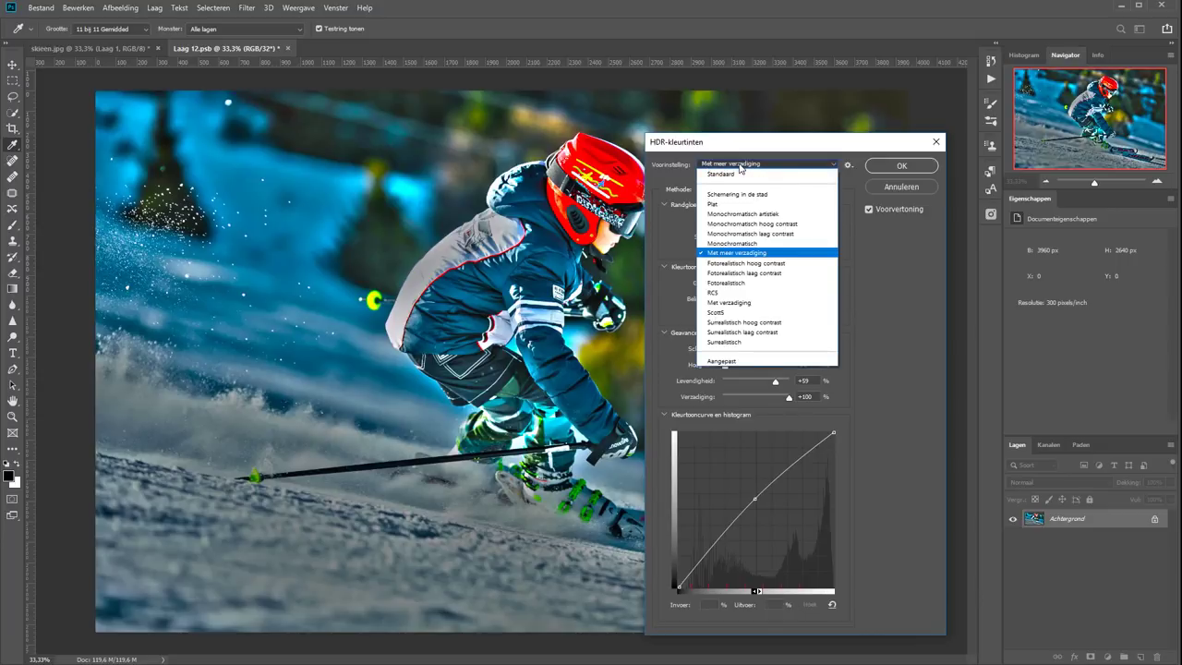
{"action": "left_click", "coordinate": [756, 263]}
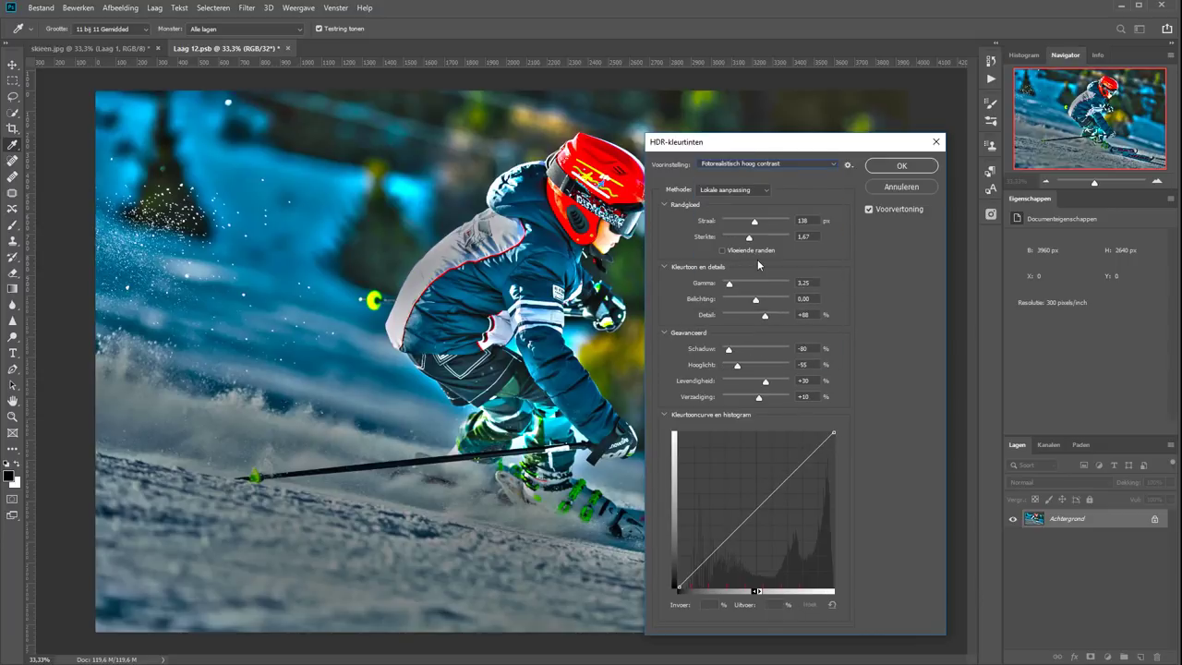
{"action": "left_click", "coordinate": [748, 164]}
{"action": "left_click", "coordinate": [748, 271]}
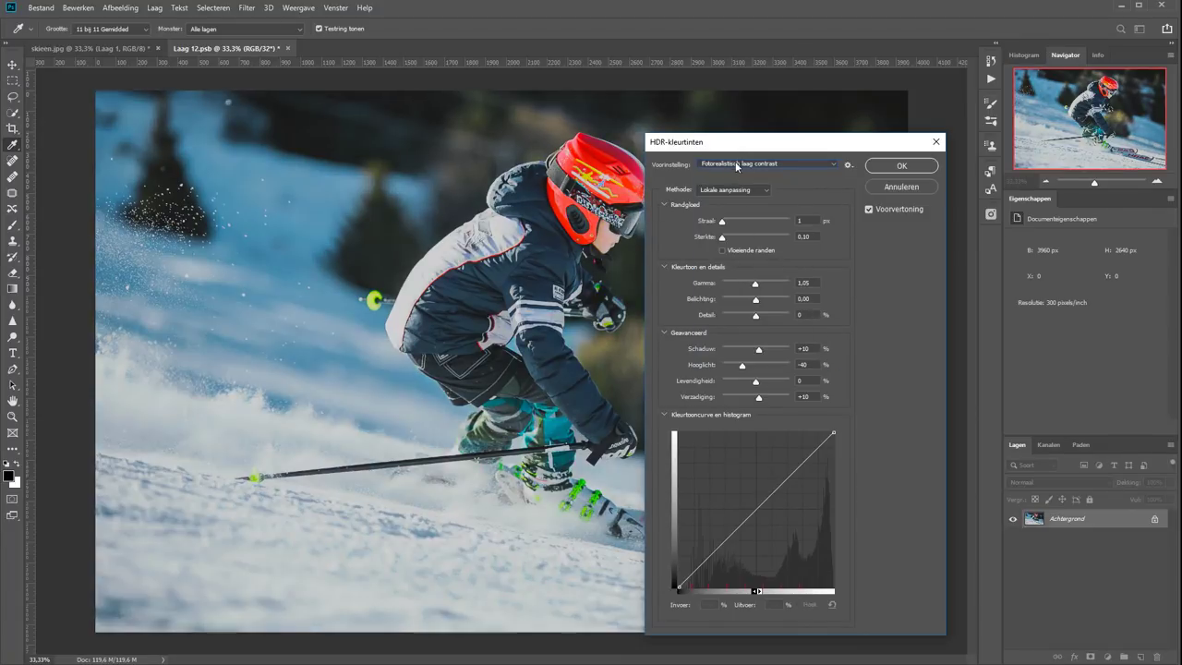
{"action": "left_click", "coordinate": [746, 164]}
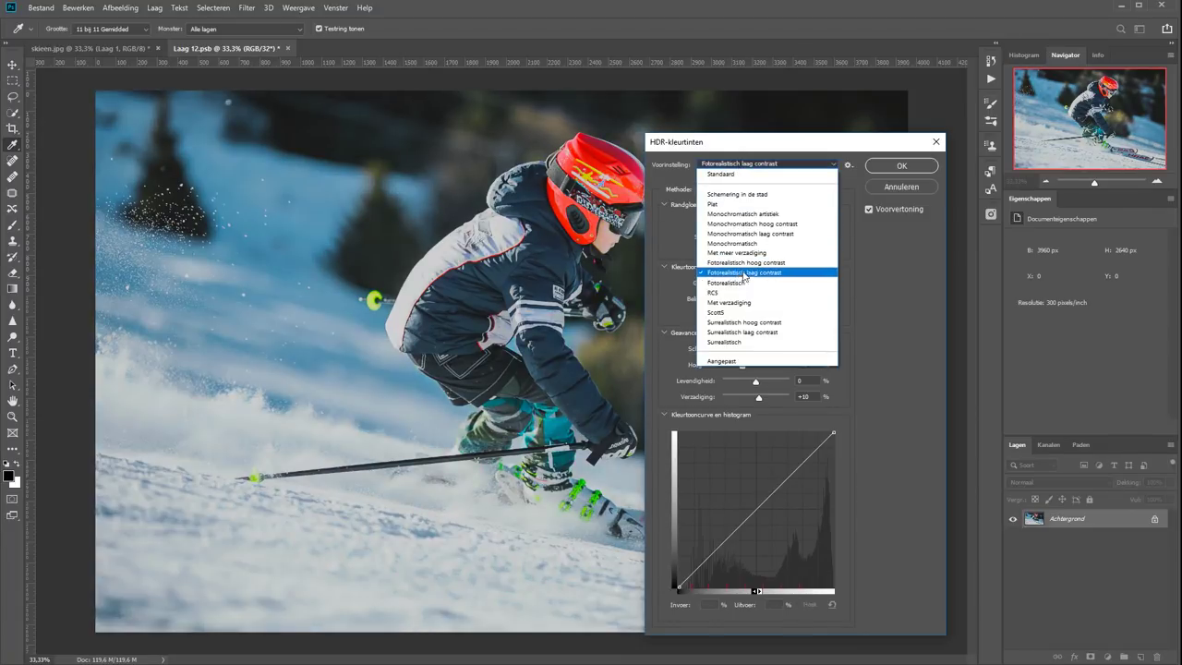
{"action": "left_click", "coordinate": [744, 285]}
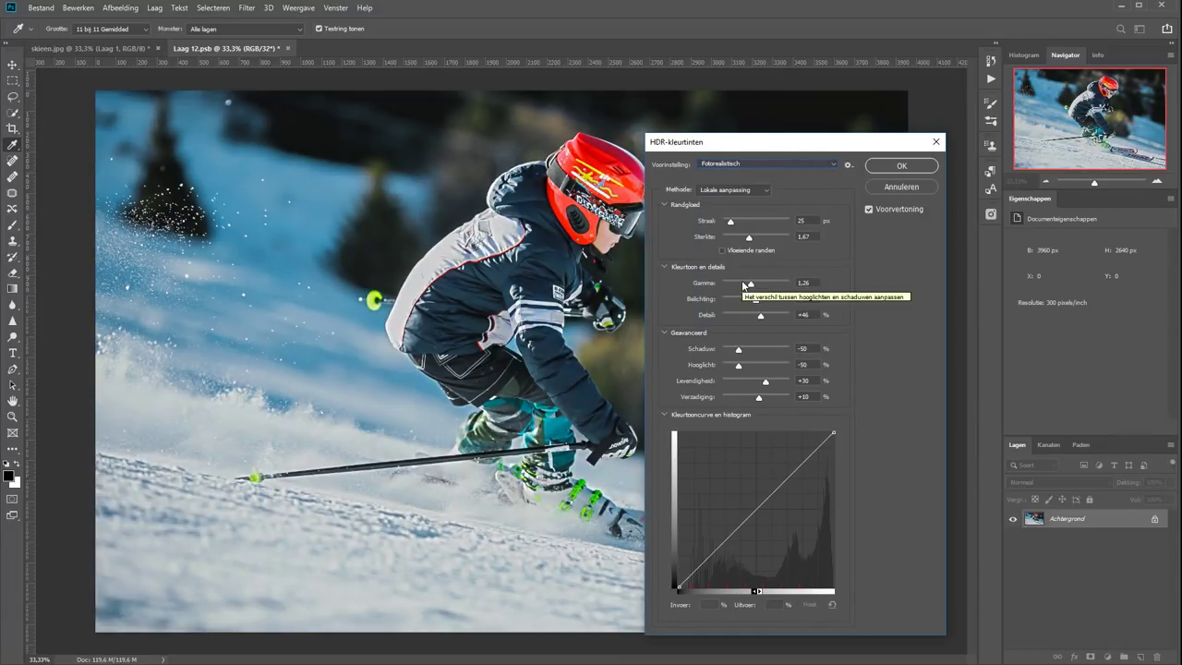
Step: Tune HDR Toning: highlights -58, vibrance +61, saturation about +21, Detail +74
{"action": "left_click_drag", "start_coordinate": [795, 150], "coordinate": [965, 103]}
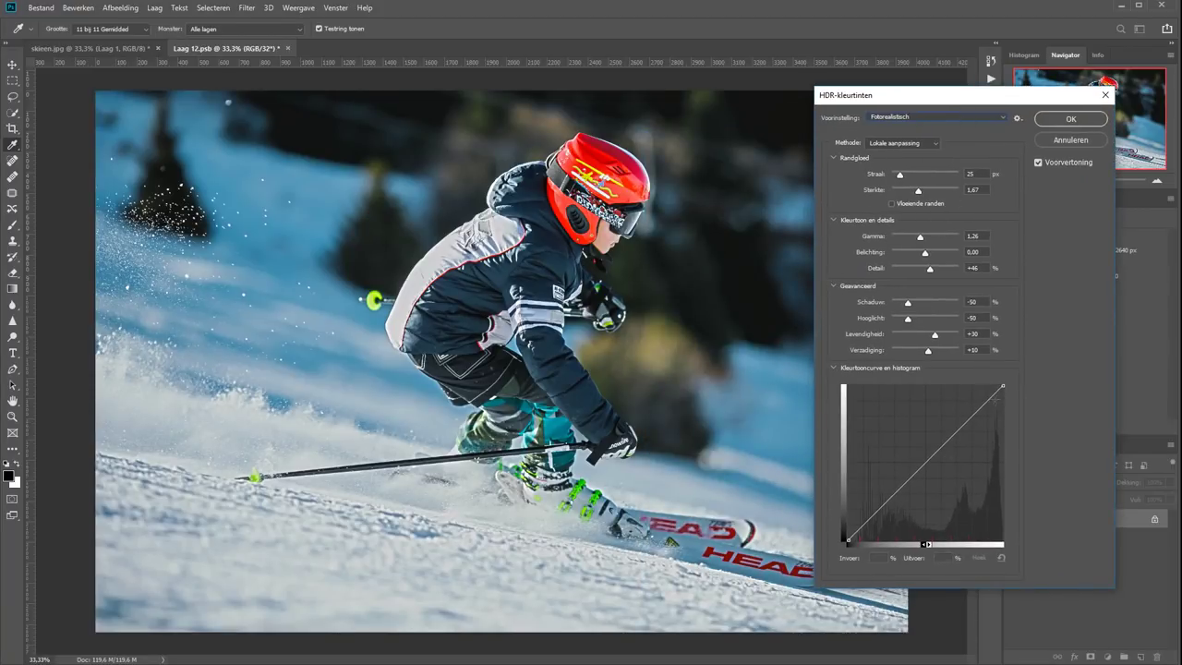
{"action": "mouse_move", "coordinate": [907, 318]}
{"action": "left_mouse_down"}
{"action": "mouse_move", "coordinate": [892, 319]}
{"action": "mouse_move", "coordinate": [943, 335]}
{"action": "left_mouse_up"}
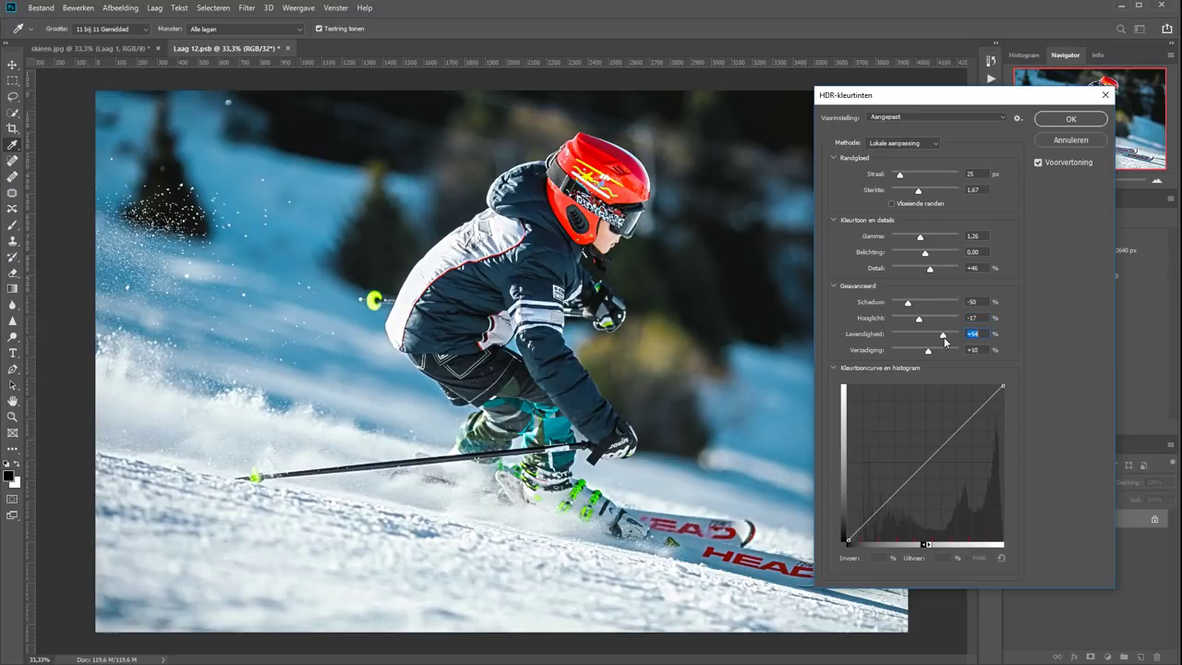
{"action": "left_click_drag", "start_coordinate": [944, 341], "coordinate": [945, 337]}
{"action": "left_click_drag", "start_coordinate": [928, 351], "coordinate": [932, 351]}
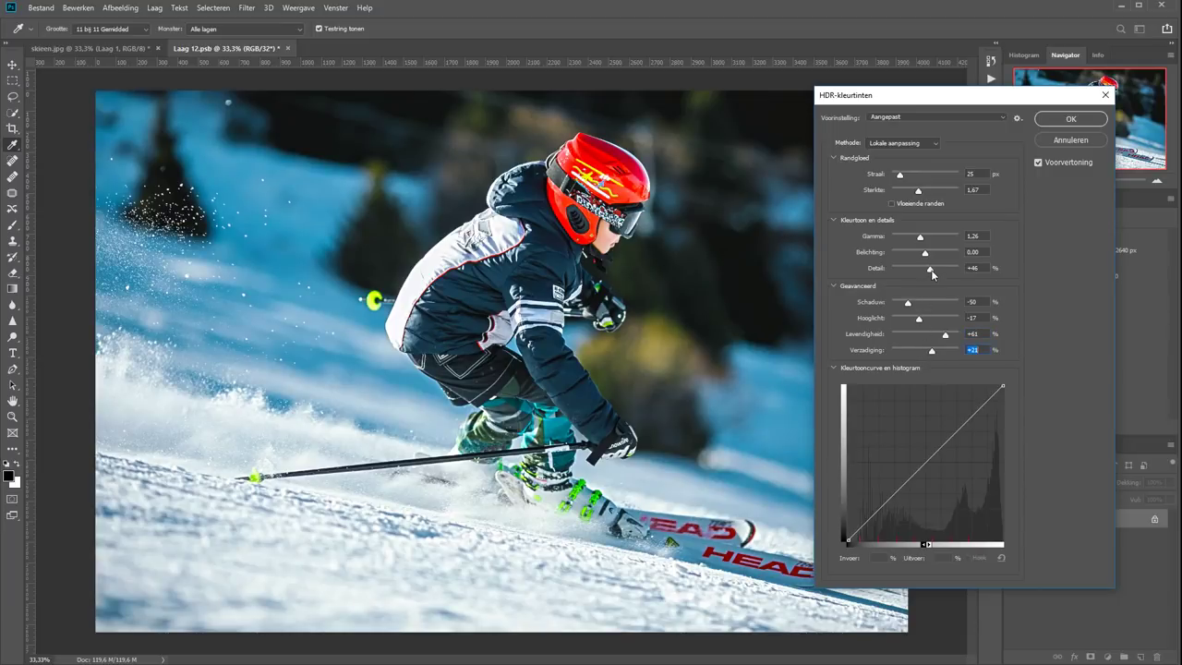
{"action": "left_click_drag", "start_coordinate": [932, 274], "coordinate": [938, 274]}
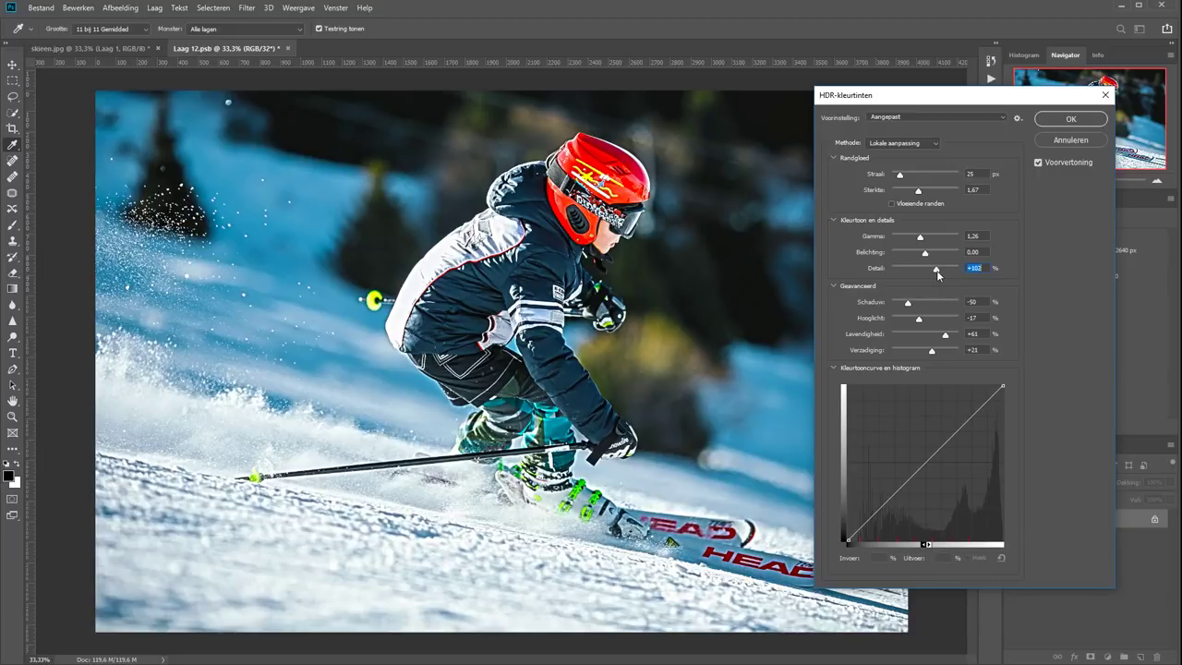
{"action": "left_click_drag", "start_coordinate": [934, 271], "coordinate": [930, 276]}
Step: Apply the HDR Toning and save the Laag 12.psb contents
{"action": "left_click", "coordinate": [1068, 120]}
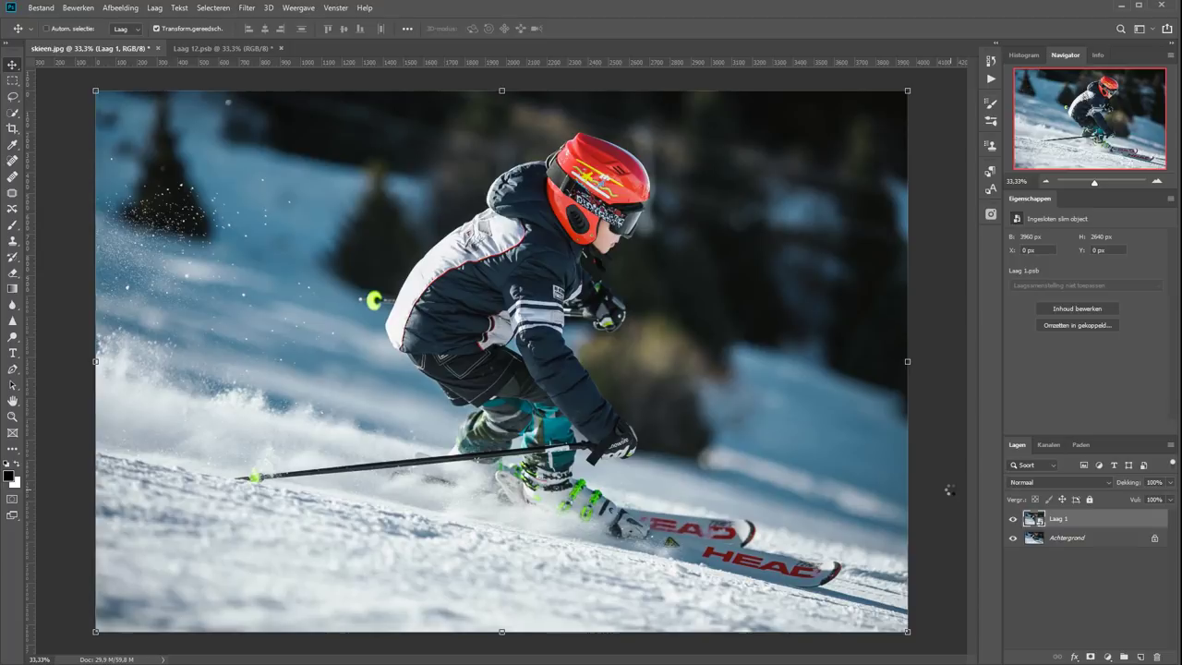
{"action": "key", "text": "ctrl+Tab"}
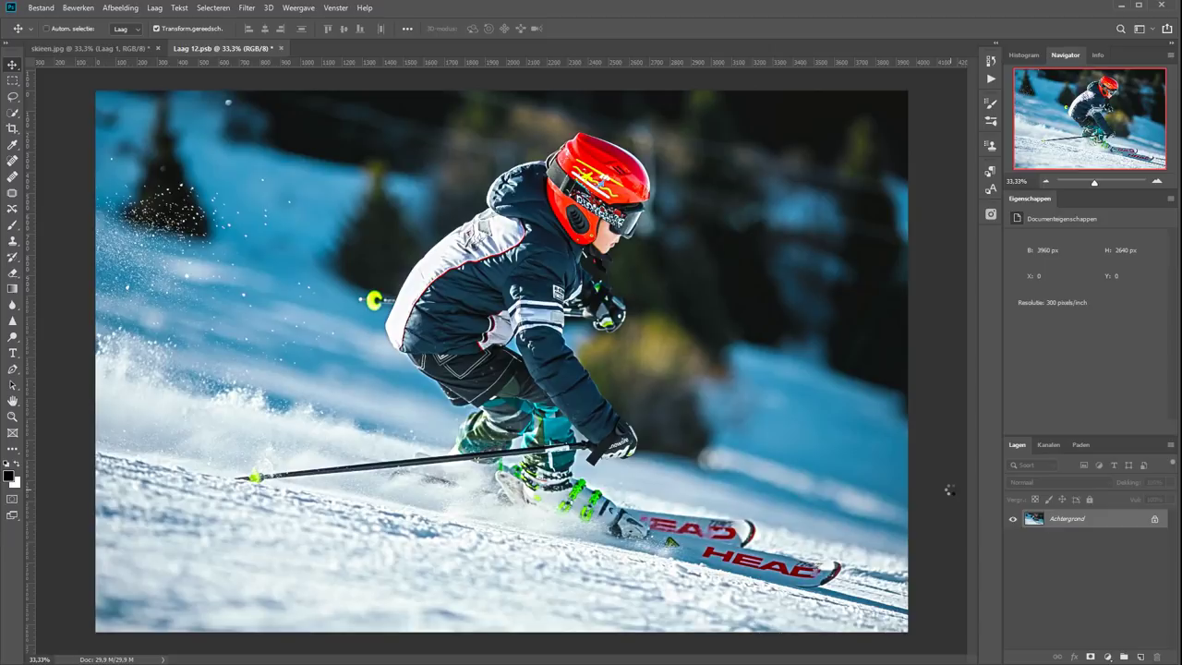
{"action": "key", "text": "ctrl+s"}
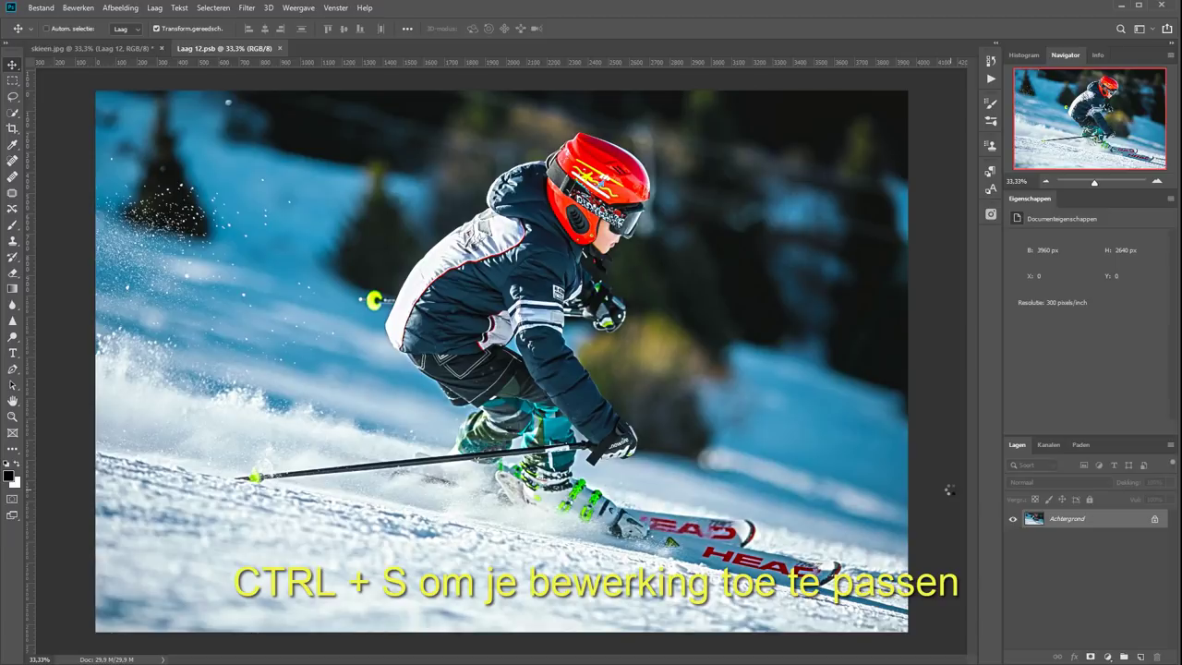
Step: Close Laag 12.psb and toggle Laag 12's visibility to compare with the original
{"action": "left_click", "coordinate": [92, 48]}
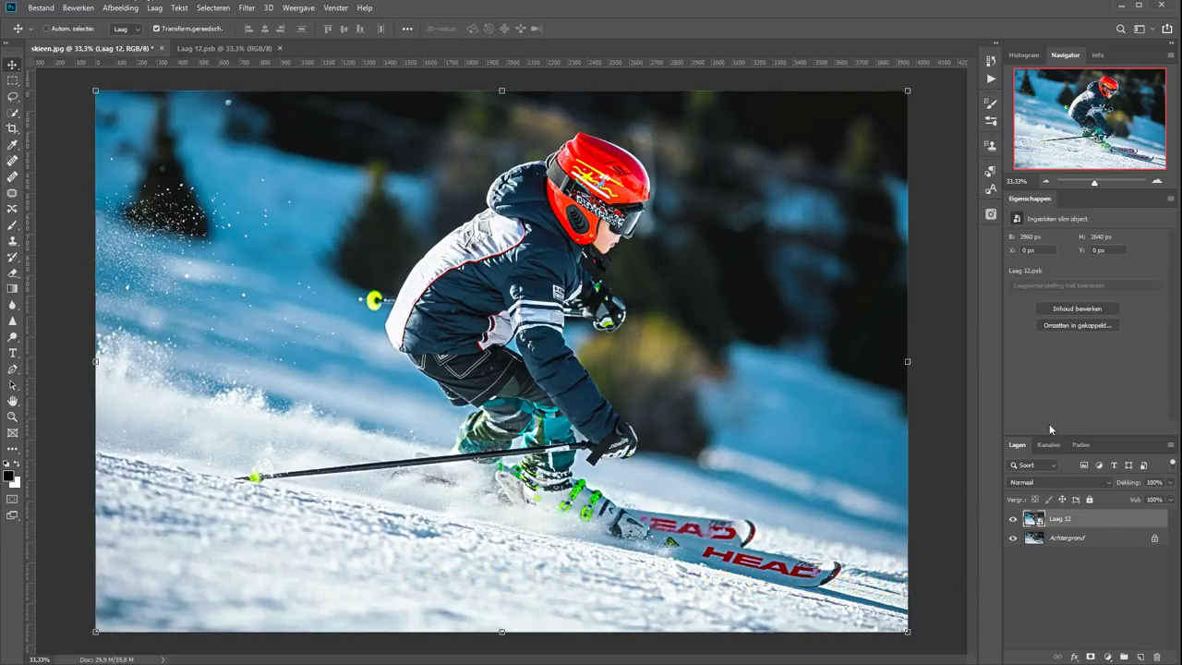
{"action": "left_click", "coordinate": [231, 47]}
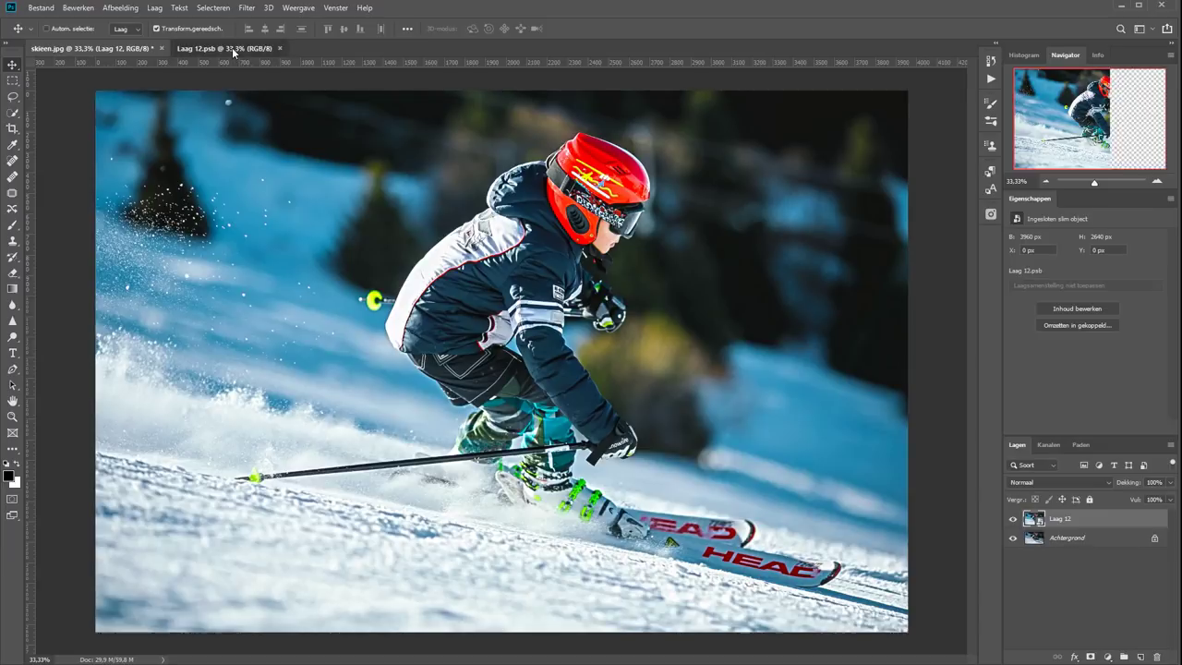
{"action": "left_click", "coordinate": [280, 48]}
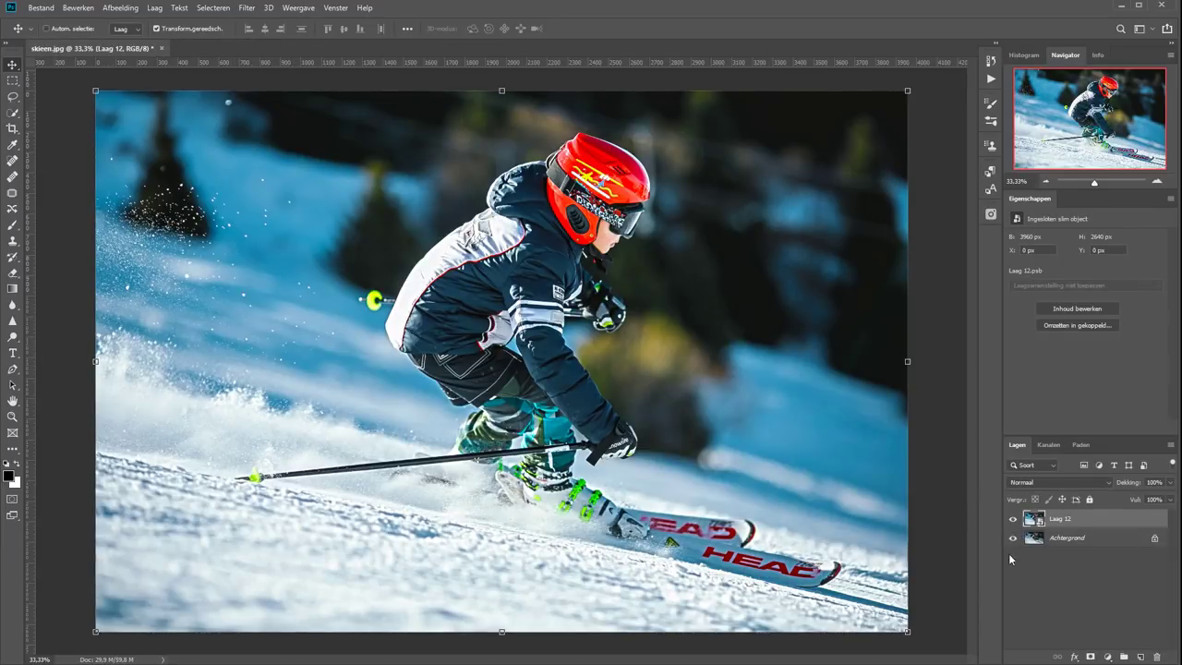
{"action": "left_click", "coordinate": [1013, 520]}
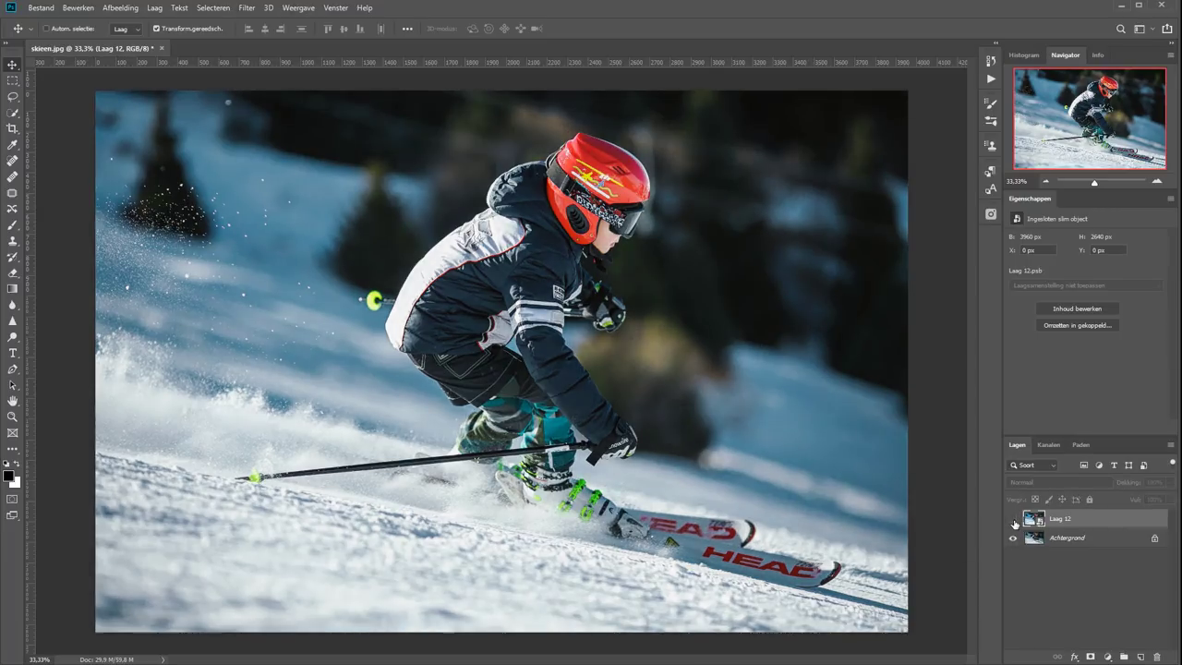
{"action": "left_click", "coordinate": [1014, 520]}
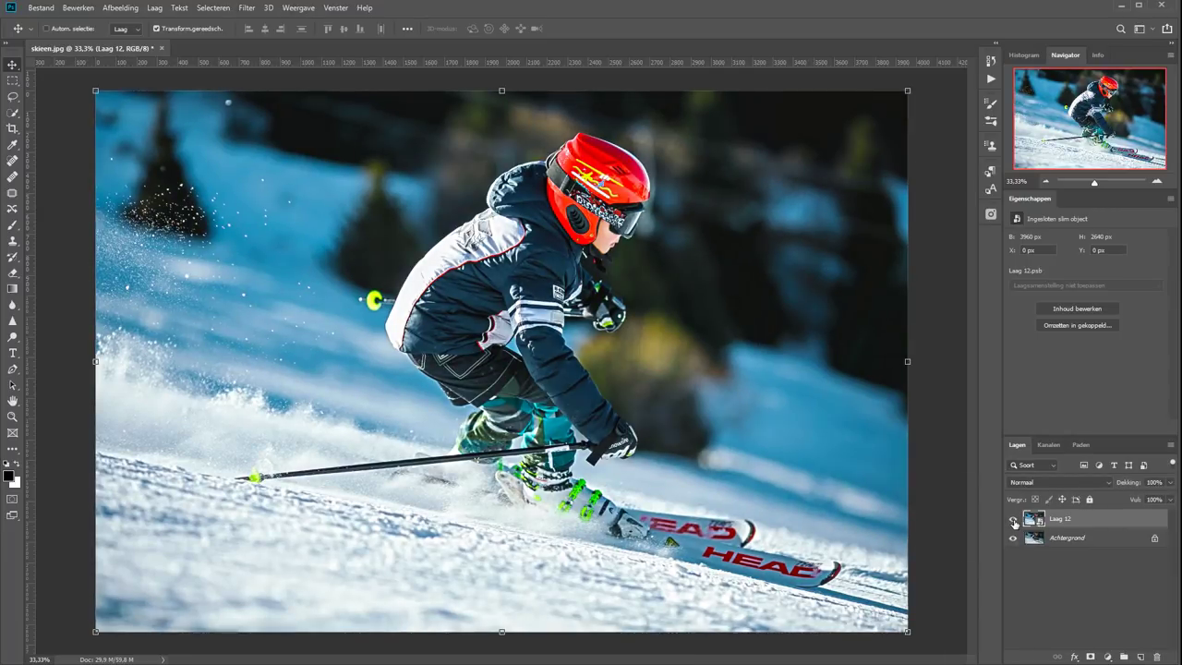
Step: Add a Hue/Saturation layer cutting the sampled cyan tones' saturation to -31
{"action": "left_click", "coordinate": [1109, 656]}
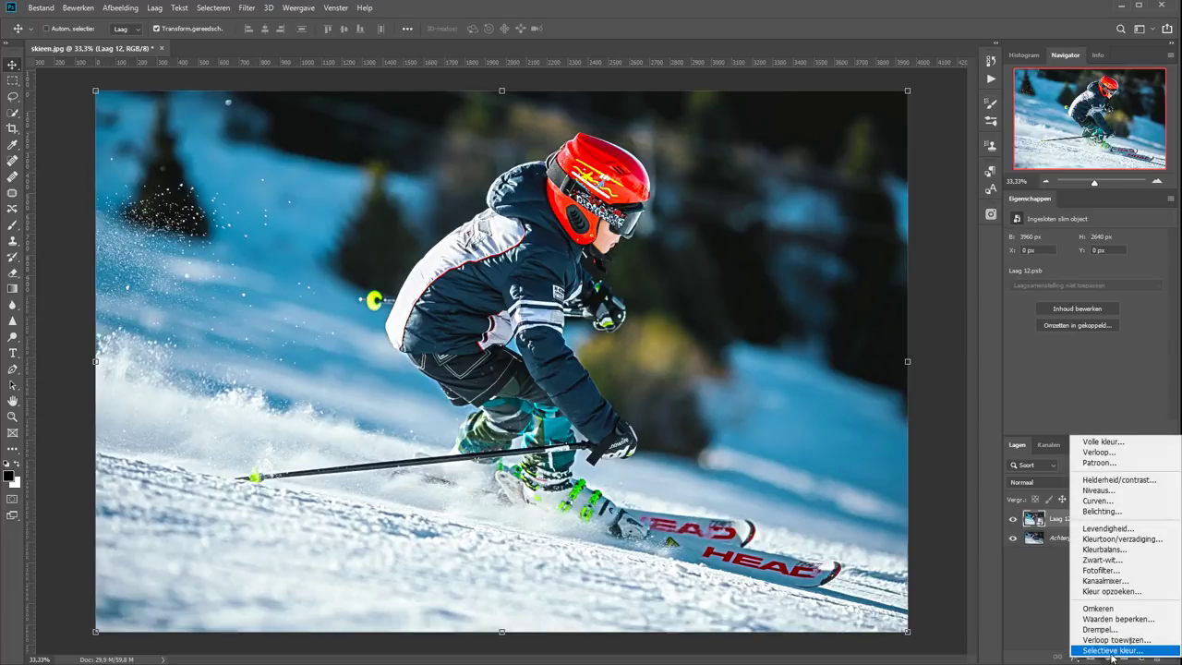
{"action": "left_click", "coordinate": [1119, 538]}
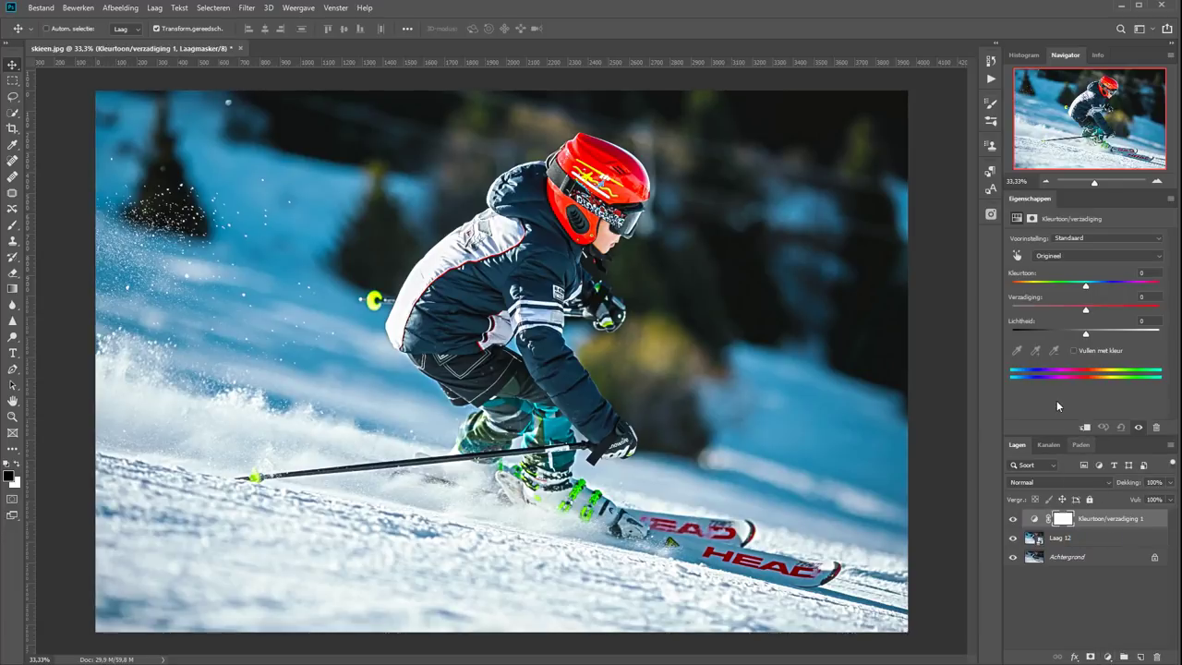
{"action": "left_click", "coordinate": [1017, 255]}
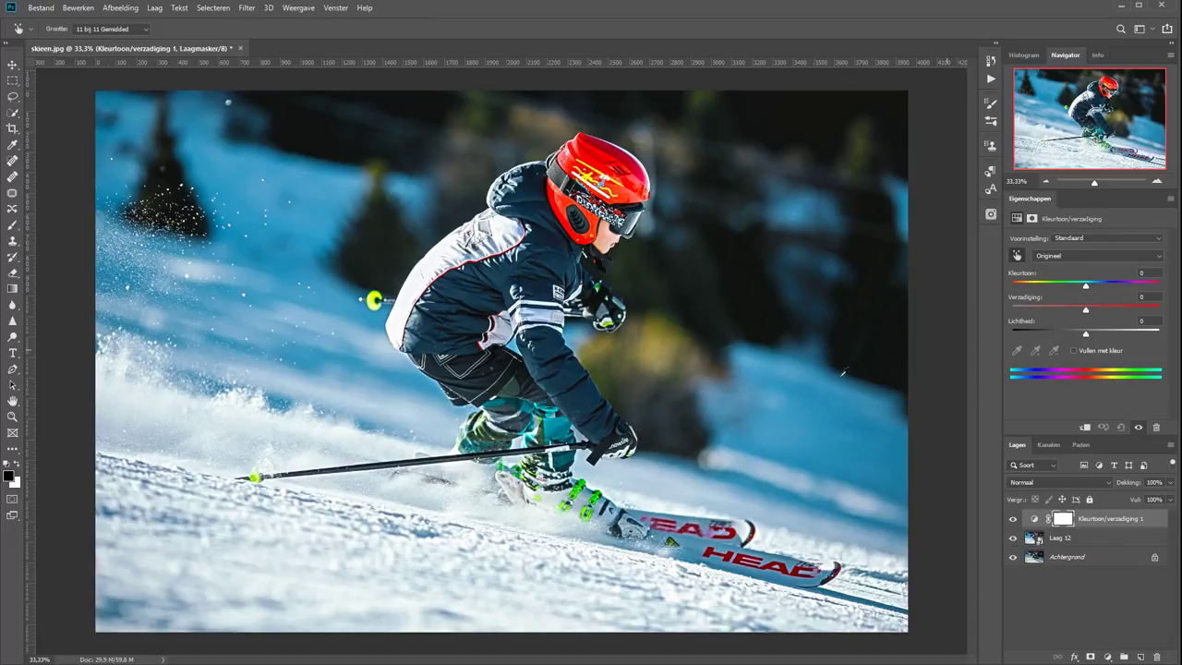
{"action": "left_click", "coordinate": [795, 435]}
{"action": "left_click_drag", "start_coordinate": [1086, 309], "coordinate": [1063, 313]}
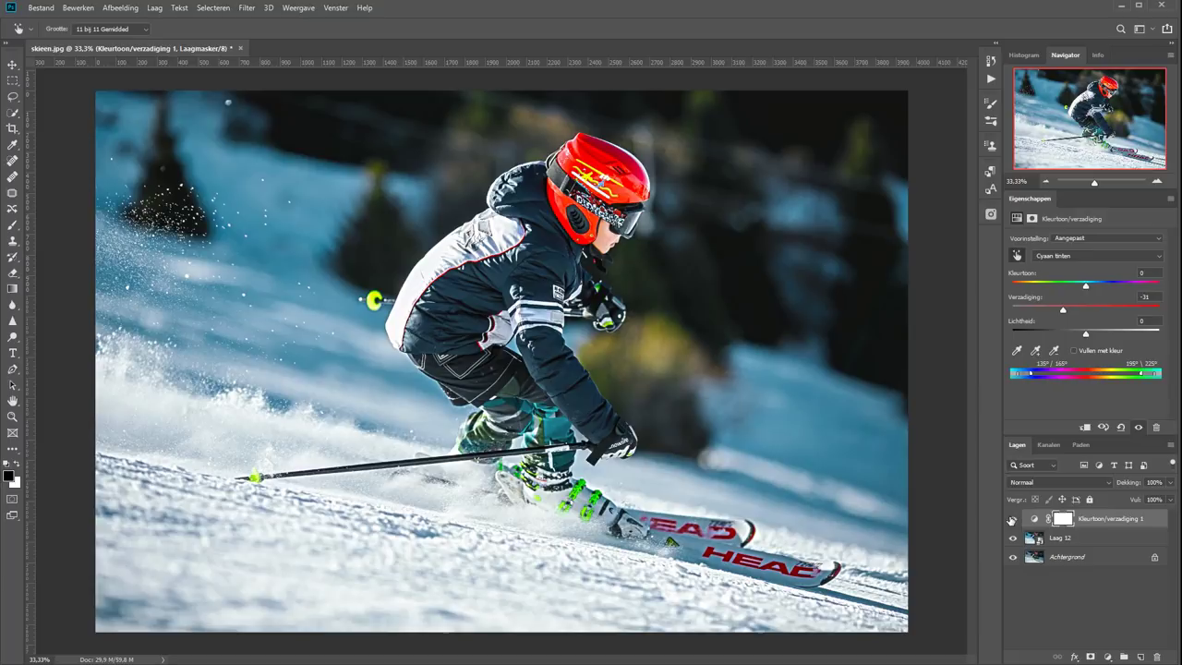
{"action": "left_click", "coordinate": [1012, 519]}
{"action": "left_click", "coordinate": [1012, 520]}
Step: Paint its mask black over the skier's legs, then compare with the HDR layer toggled
{"action": "left_click", "coordinate": [1012, 520]}
{"action": "left_click", "coordinate": [1063, 519]}
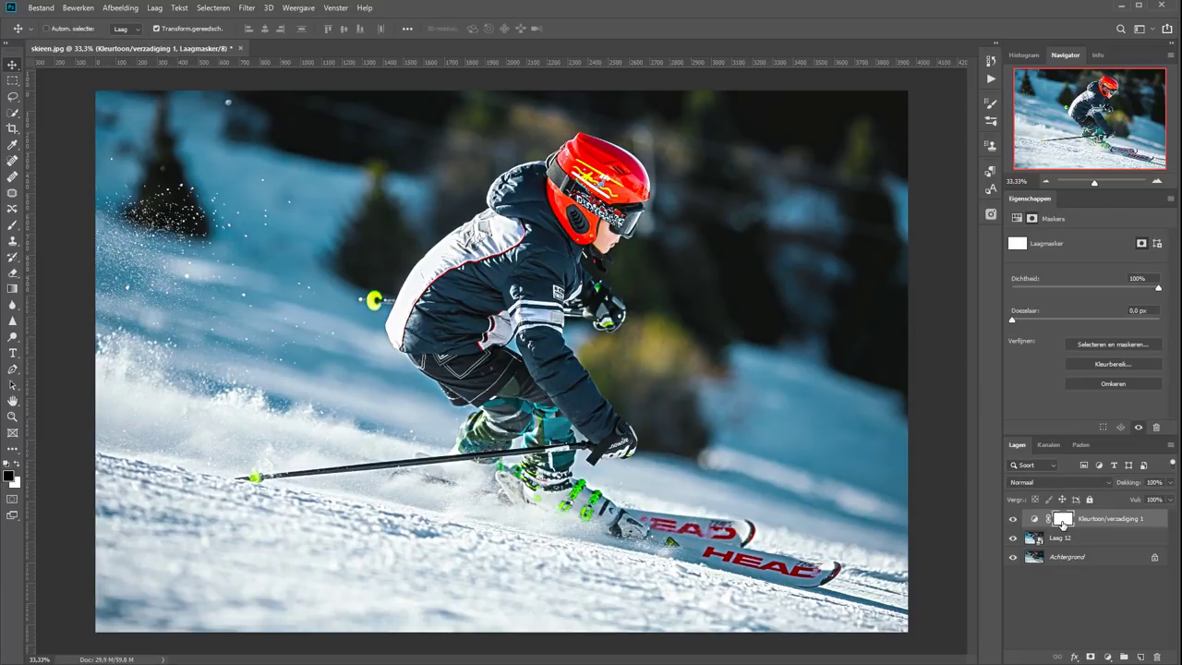
{"action": "left_click", "coordinate": [12, 224]}
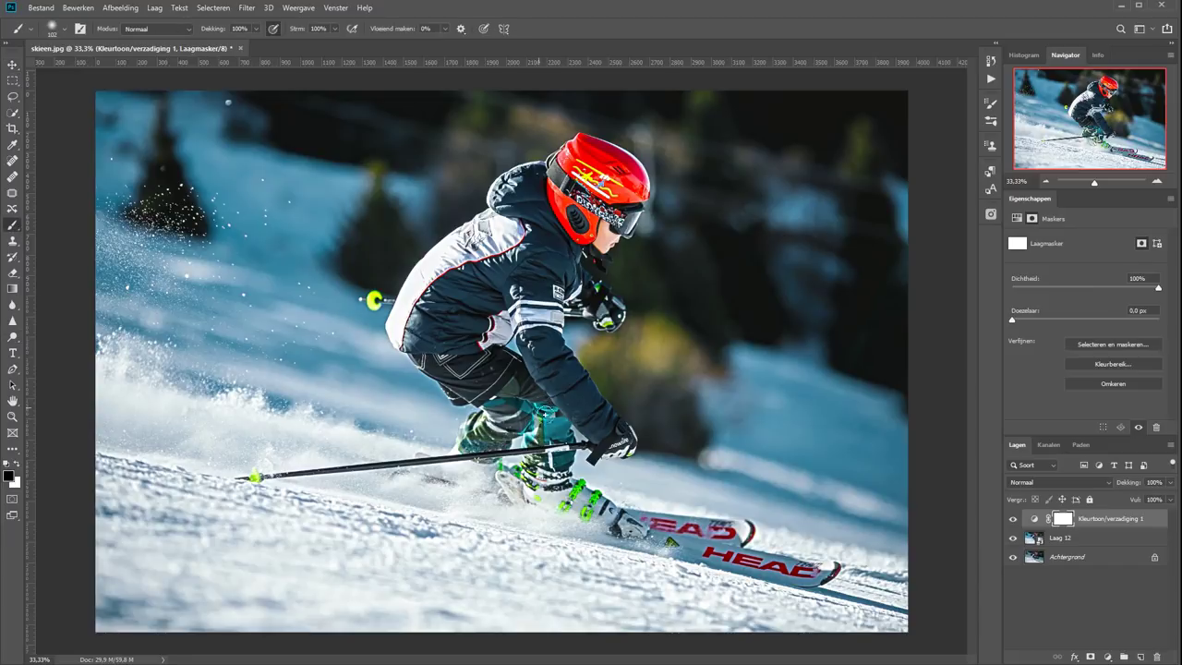
{"action": "left_click_drag", "start_coordinate": [542, 441], "coordinate": [519, 428]}
{"action": "left_click", "coordinate": [1013, 520]}
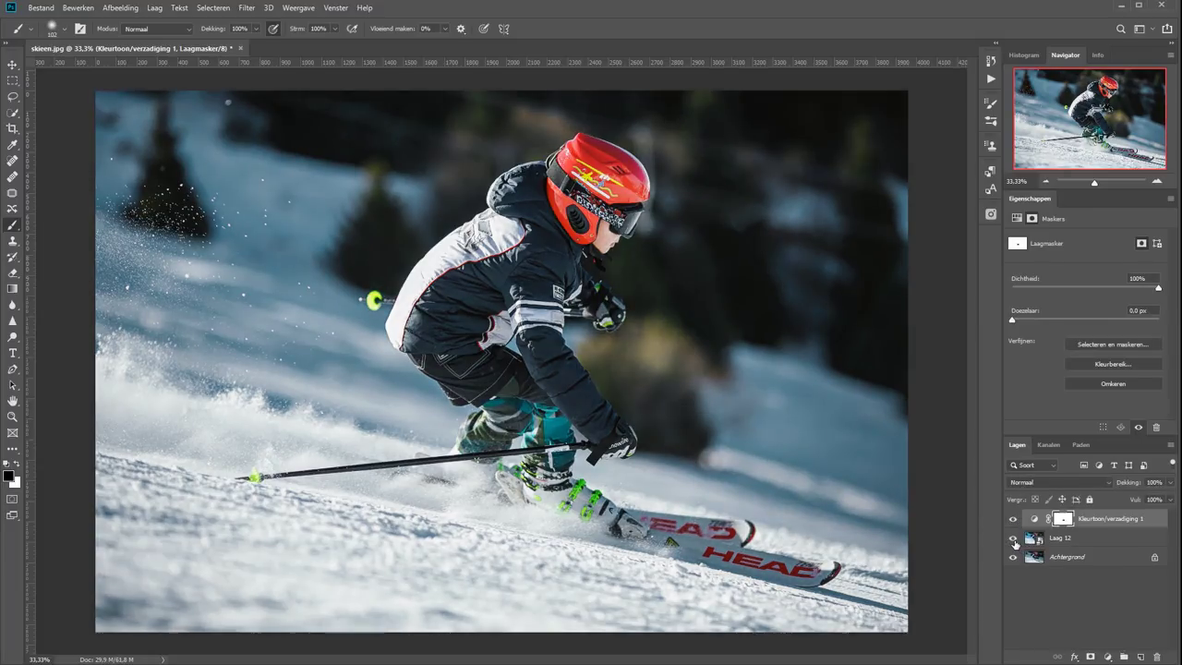
{"action": "left_click", "coordinate": [1014, 540]}
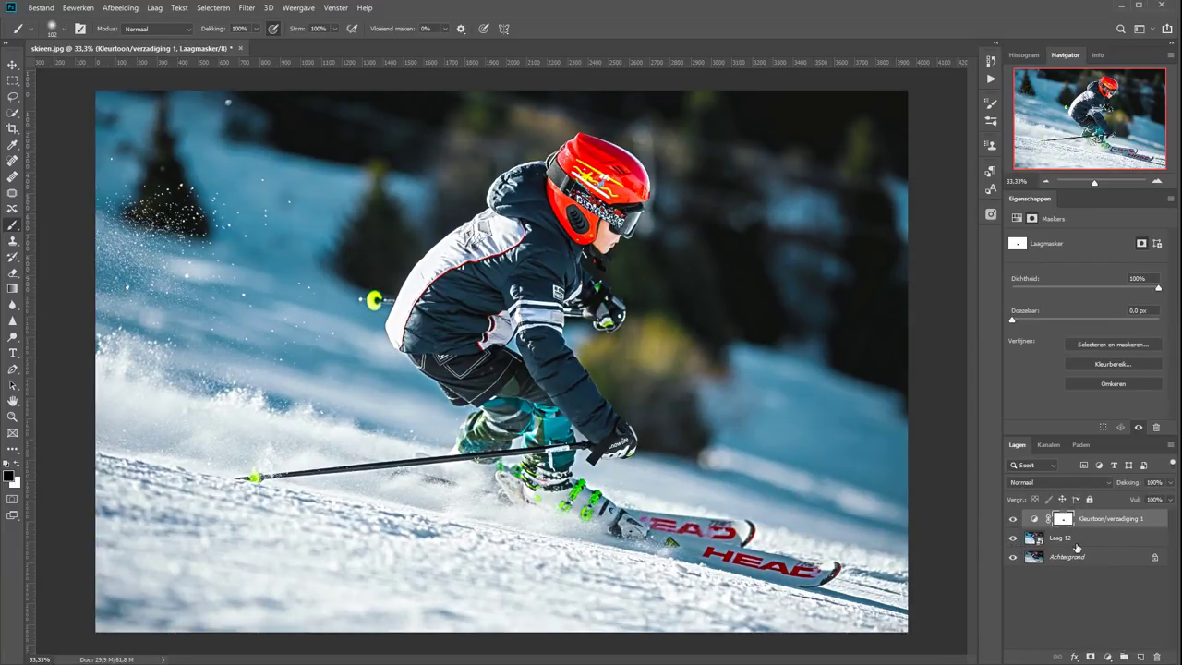
Step: Add a Levels layer with white input 228 and midtones near 0,87, then deselect it
{"action": "left_click", "coordinate": [1109, 657]}
{"action": "left_click", "coordinate": [1119, 490]}
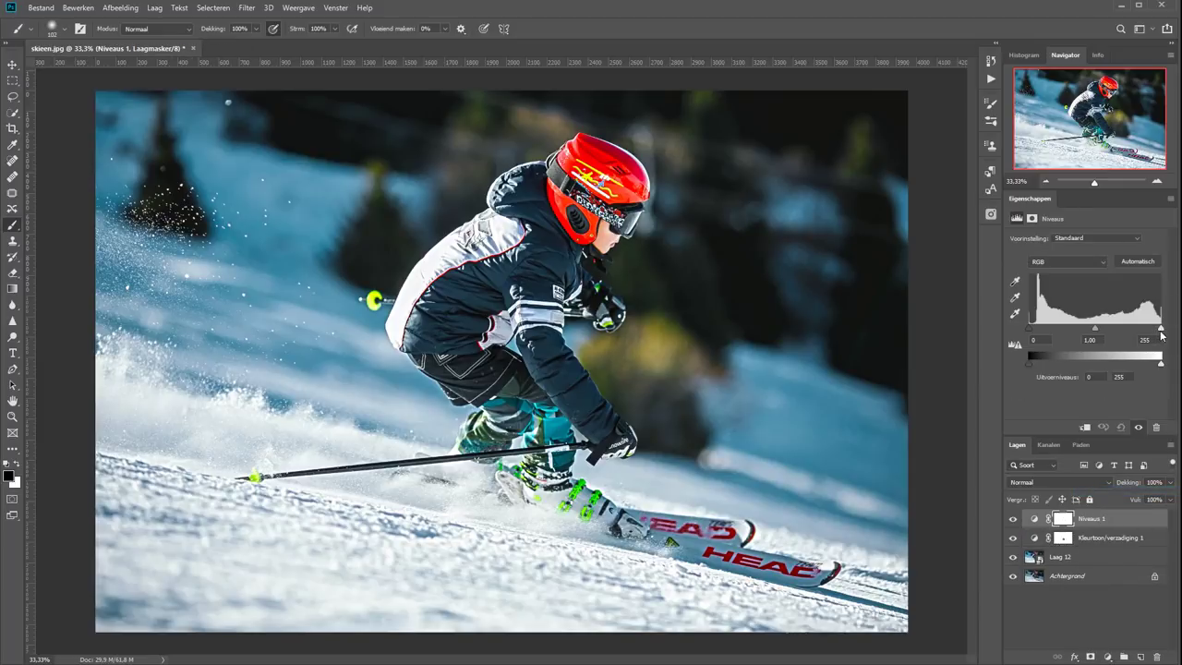
{"action": "left_click_drag", "start_coordinate": [1161, 330], "coordinate": [1149, 329]}
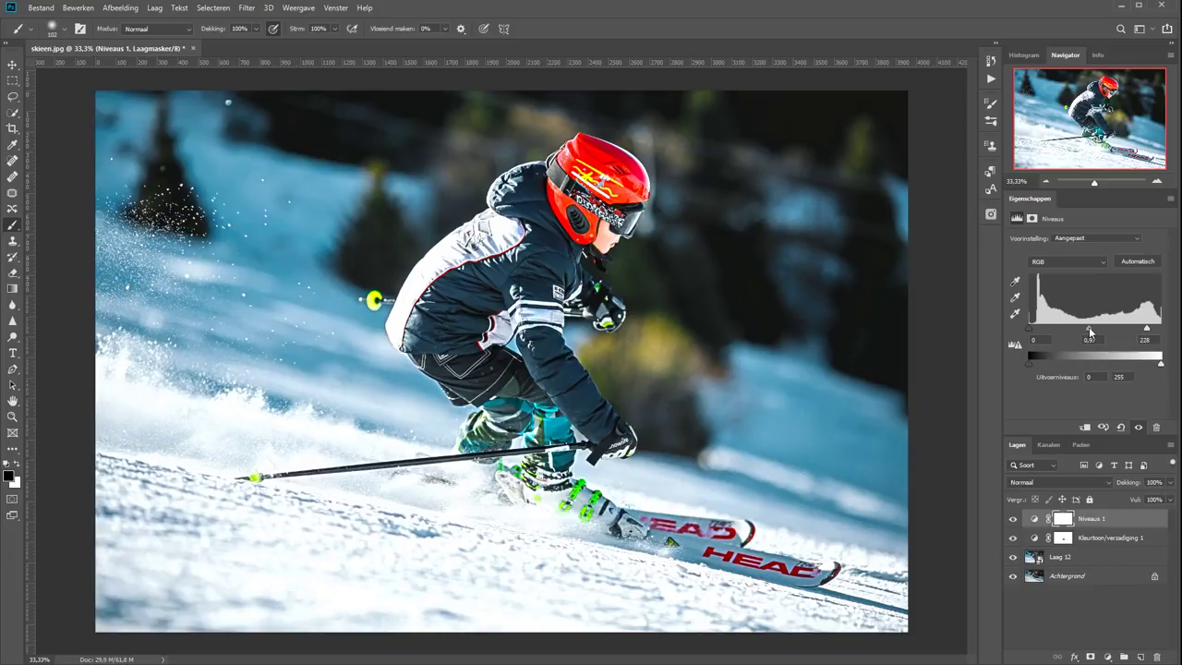
{"action": "left_click_drag", "start_coordinate": [1089, 327], "coordinate": [1093, 328]}
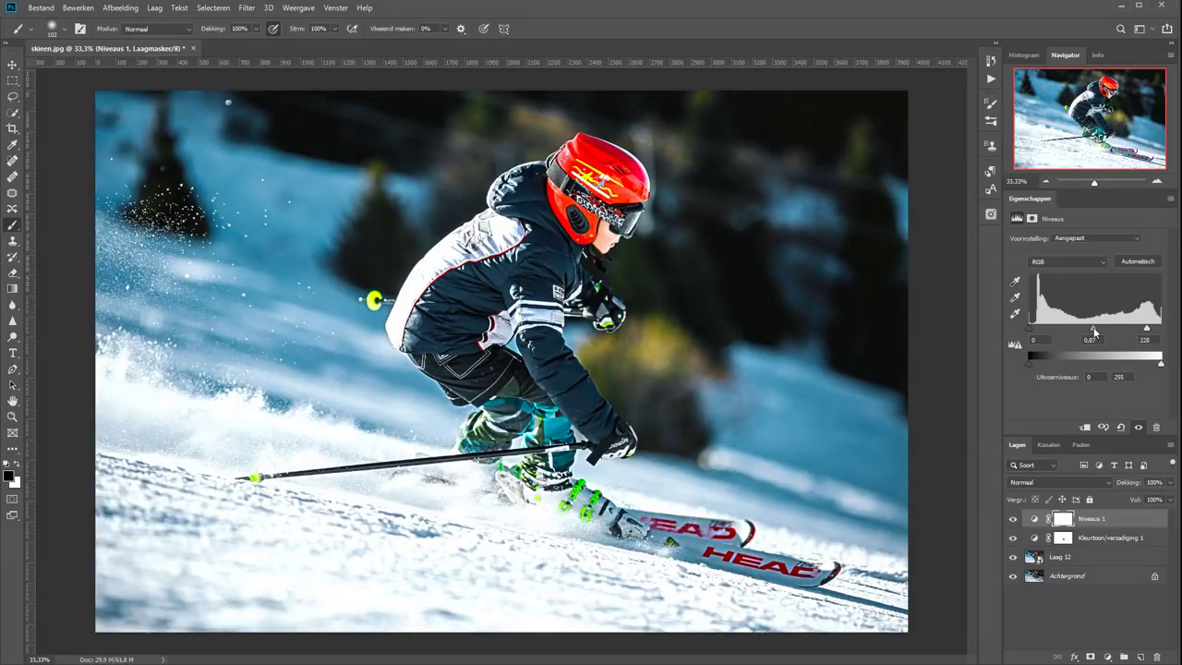
{"action": "left_click", "coordinate": [1117, 626]}
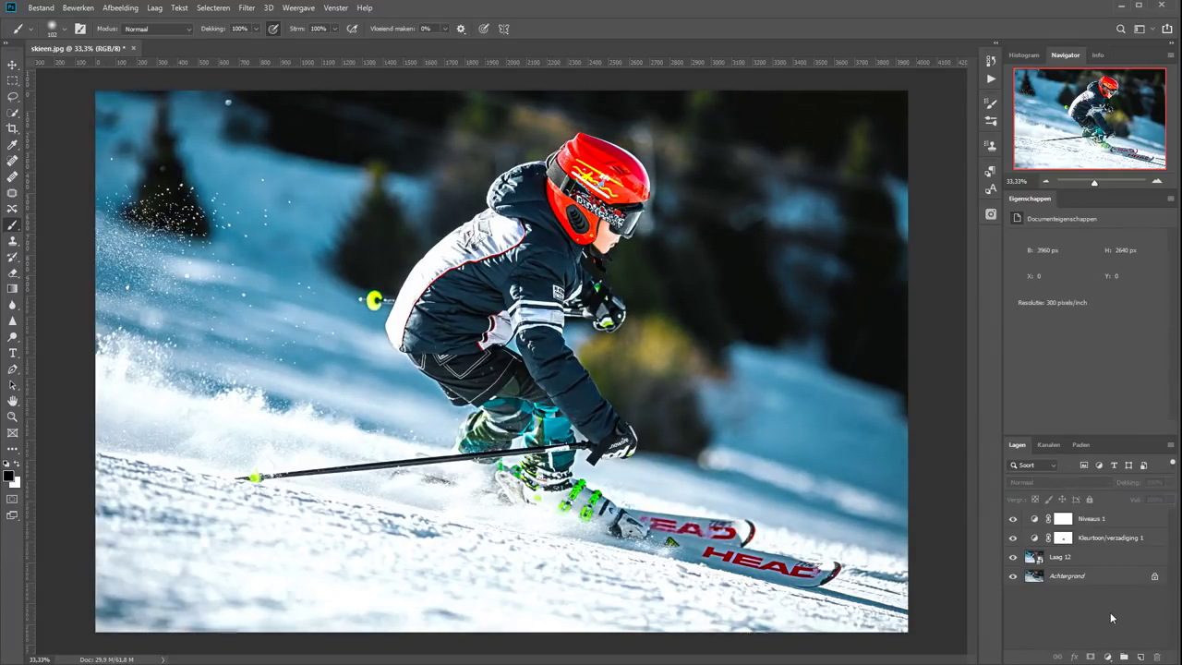